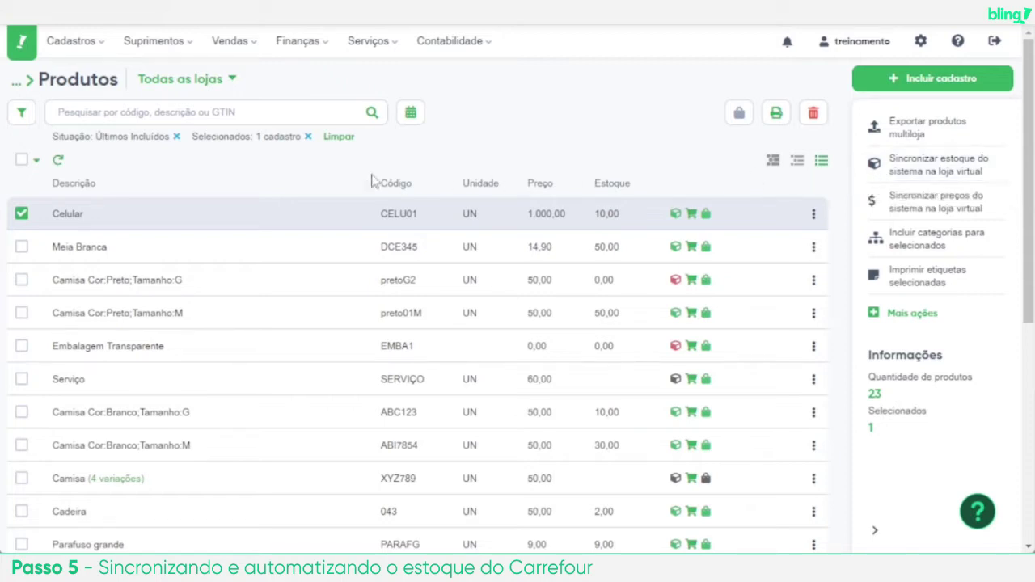
Synchronize the Celular product's stock to the Carrefour store using the balance of Todos os Depósitos
click(22, 479)
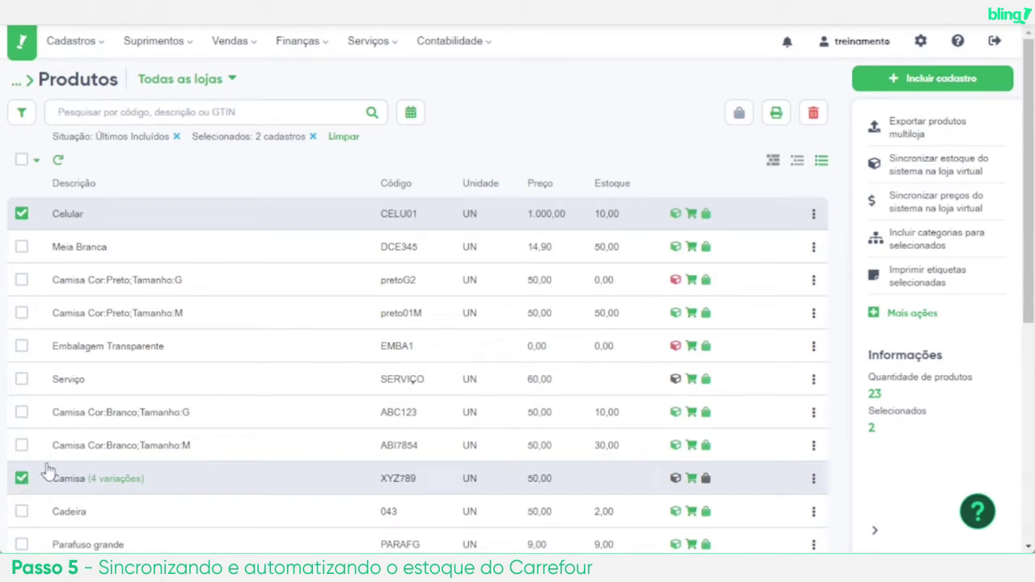
click(23, 480)
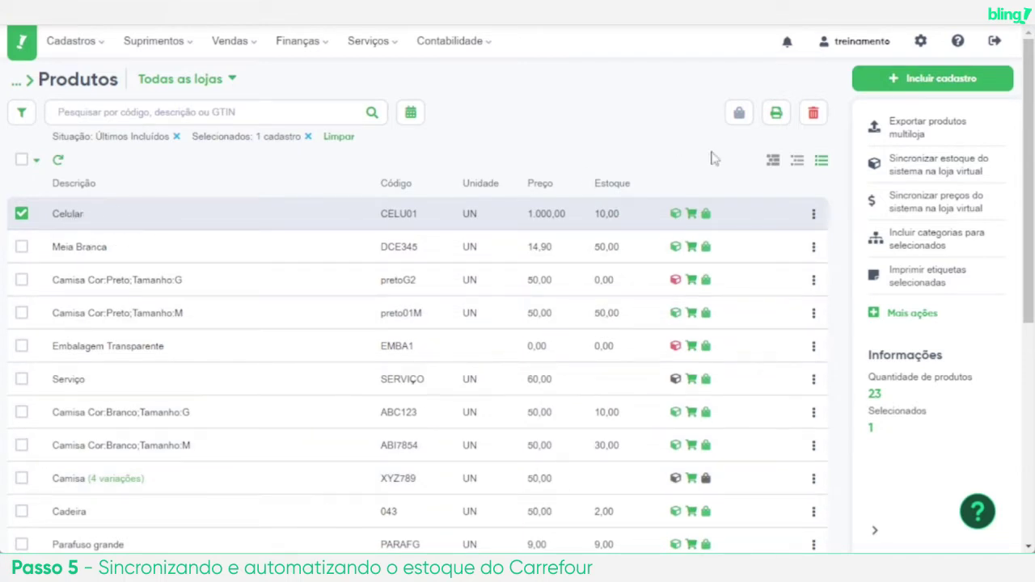
click(886, 165)
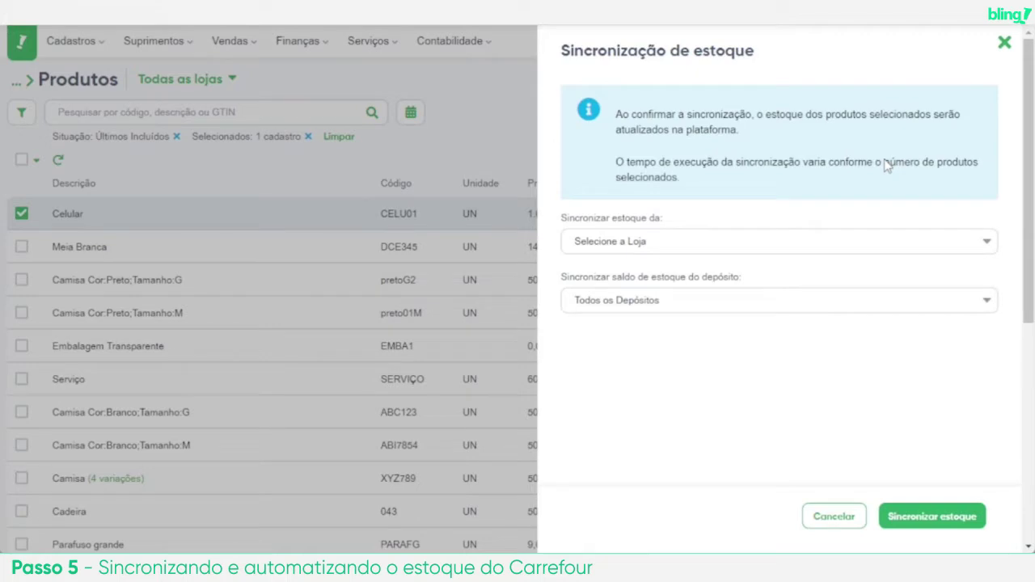
click(706, 243)
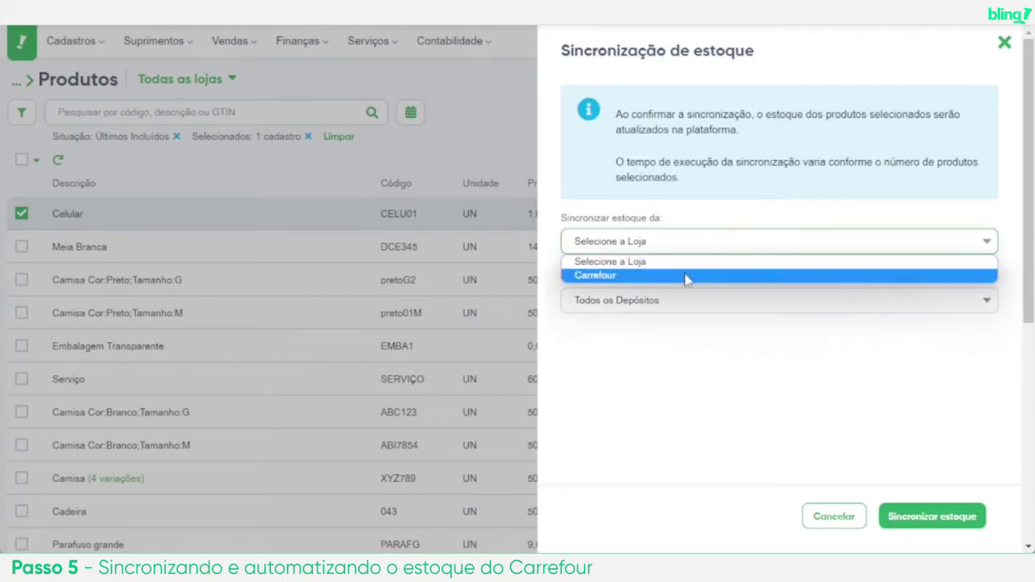
click(686, 277)
click(665, 301)
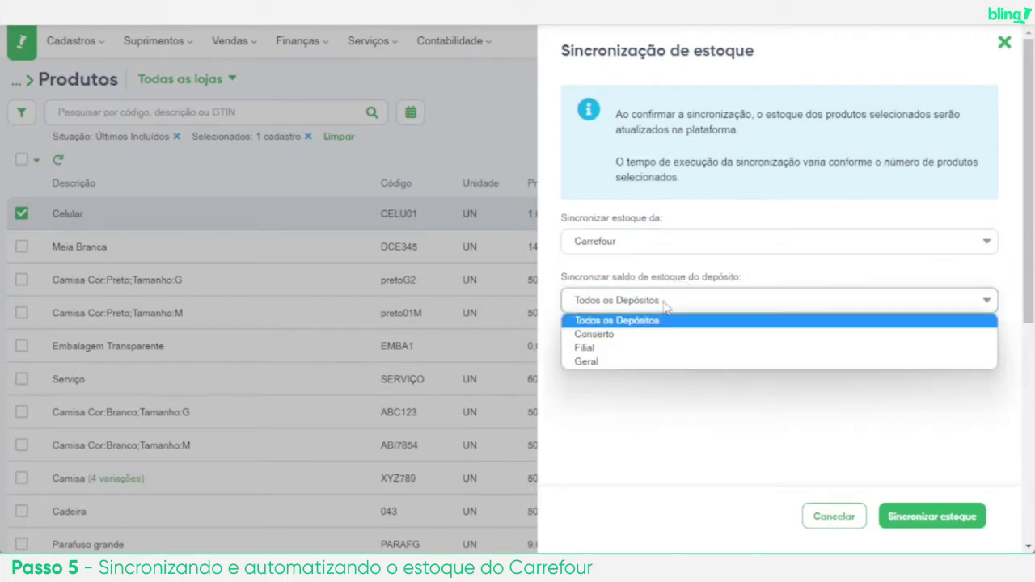
click(665, 315)
click(942, 522)
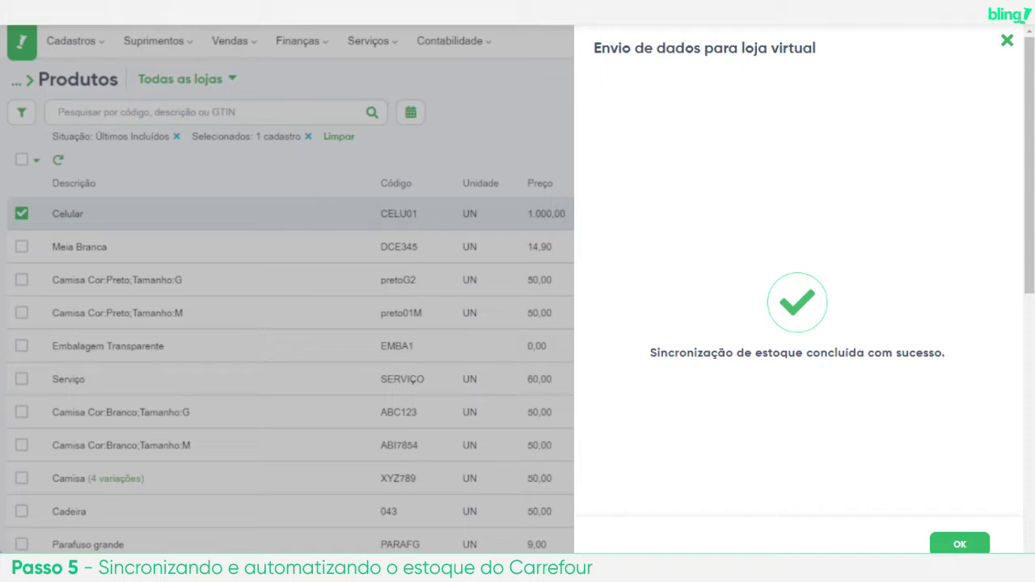
click(942, 542)
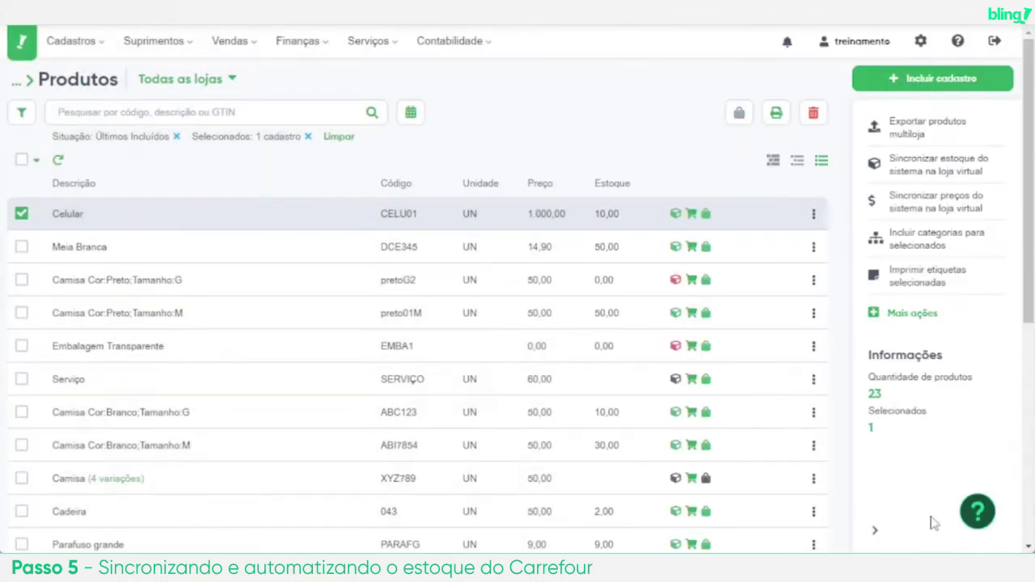
Check the Celular product's Carrefour listing details, including the ID na loja, and save the store link
click(689, 216)
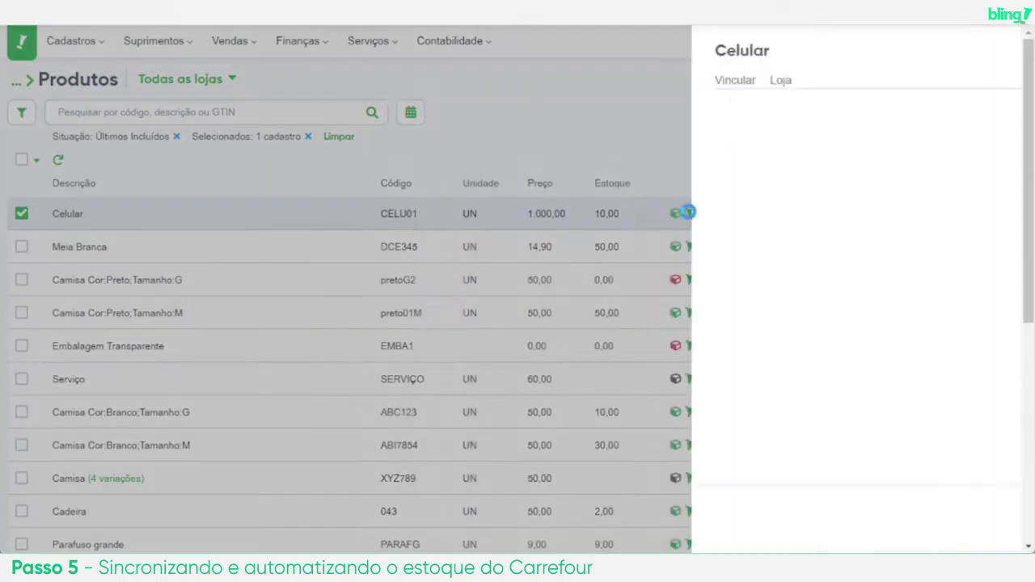
click(957, 118)
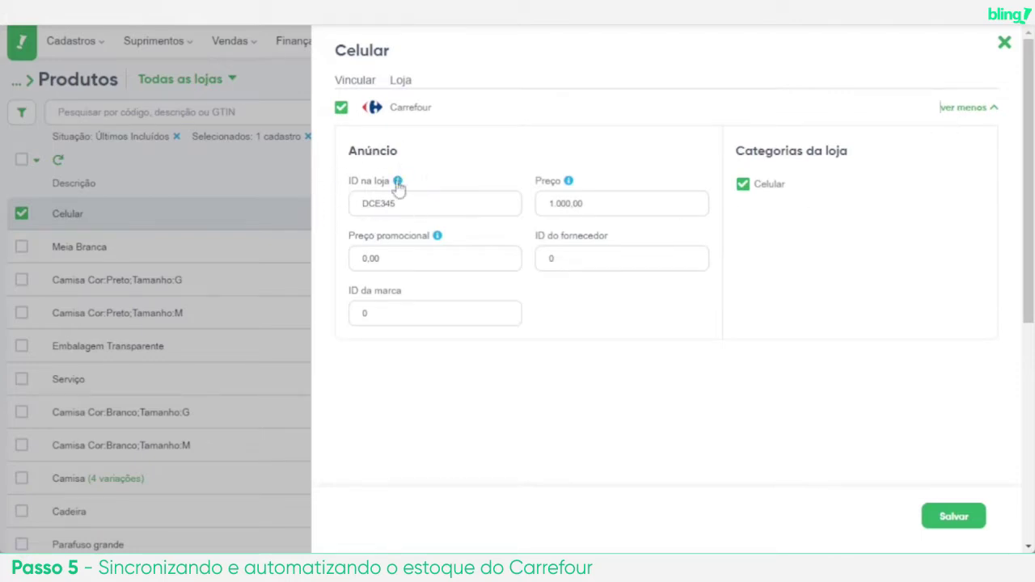
mouse_move(397, 184)
click(930, 524)
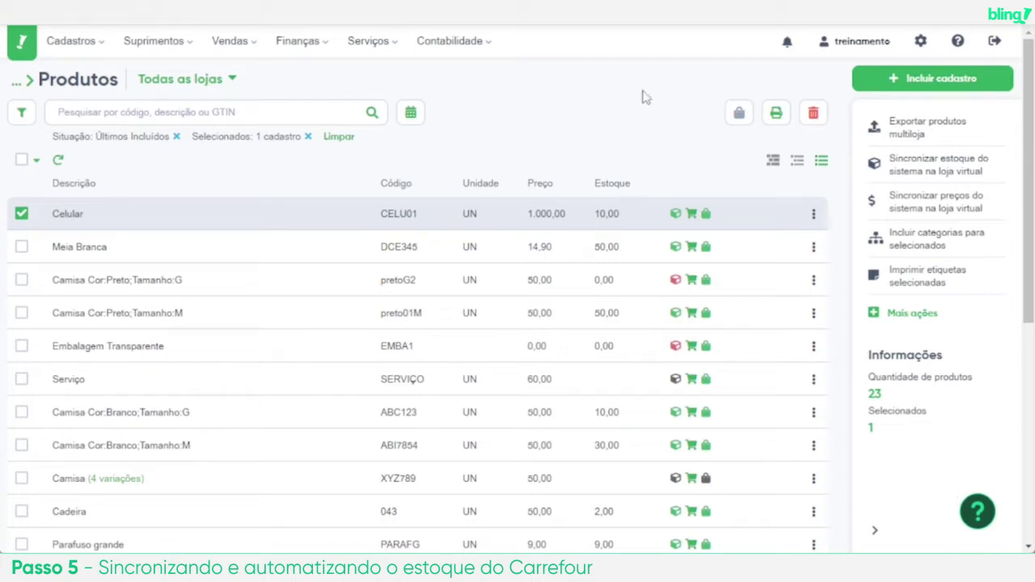
Enable Atualizar o estoque no canal de venda in the Carrefour integration's product rules, keep Todos os depósitos, and save
click(920, 44)
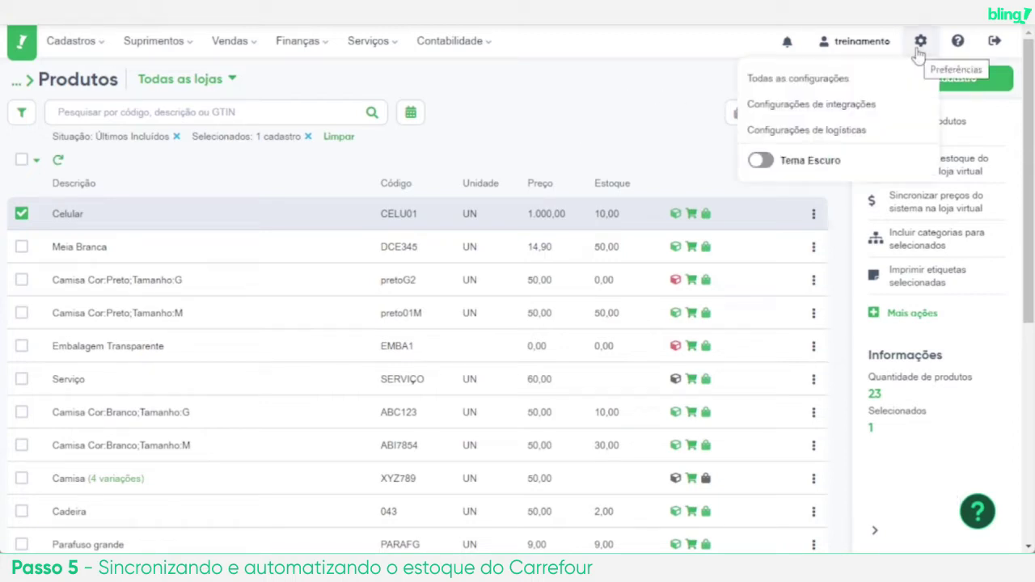
click(883, 113)
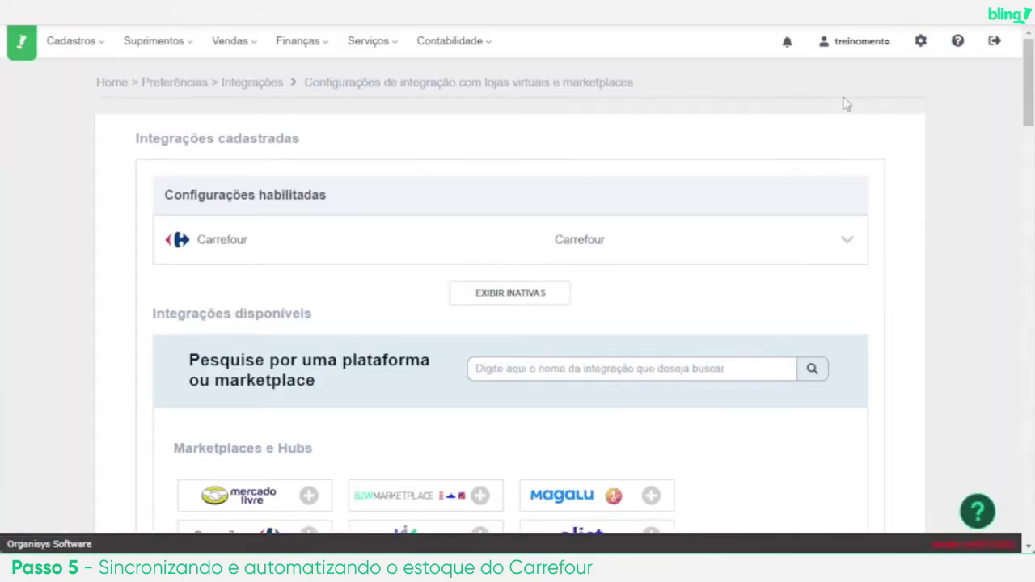
click(418, 233)
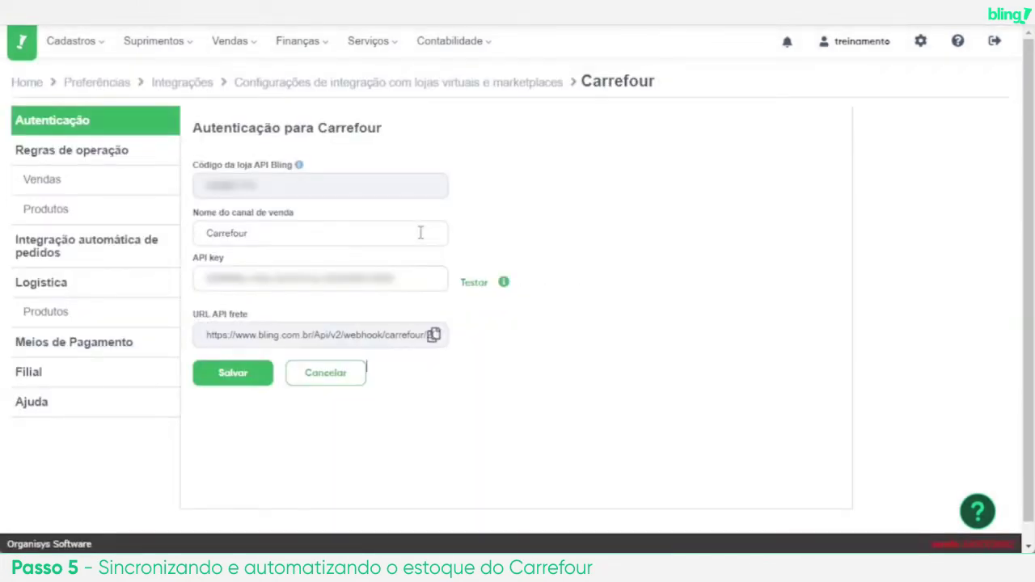
click(132, 218)
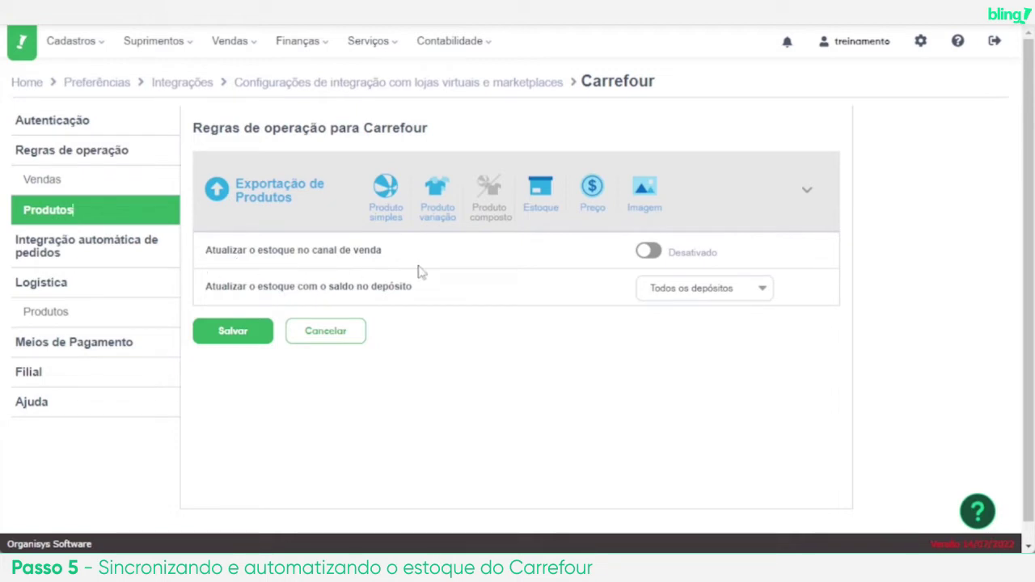
click(647, 254)
click(750, 295)
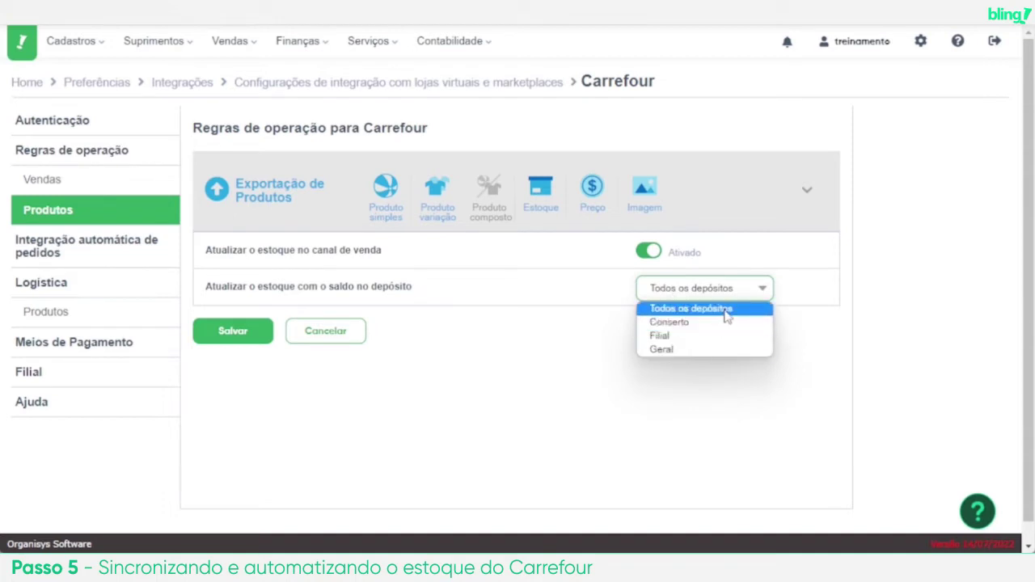
click(687, 350)
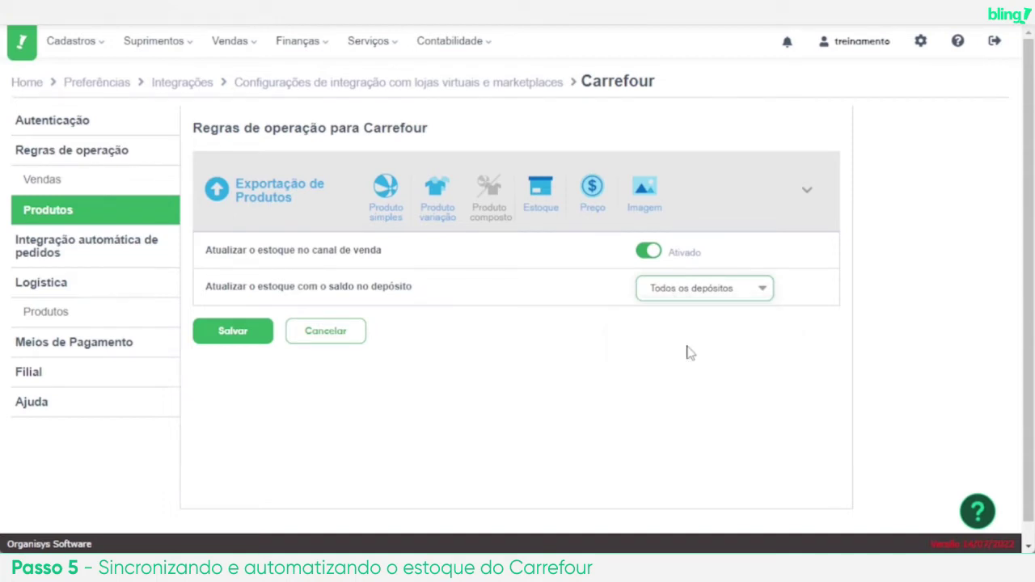
click(227, 331)
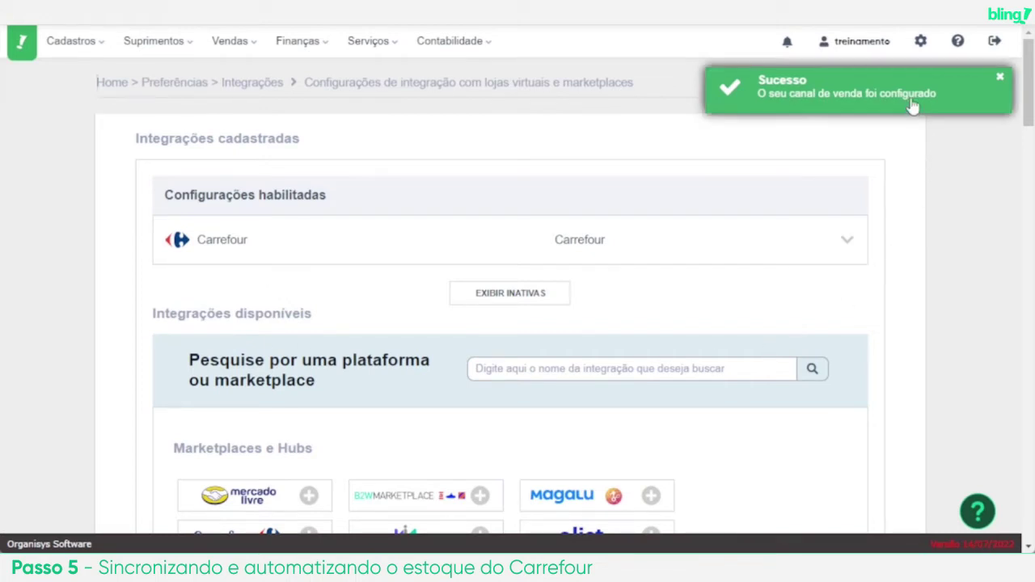
Enable Considerar situações de vendas para obter o saldo atual (Reserva de estoque) in the Suprimentos stock preferences and save
click(923, 48)
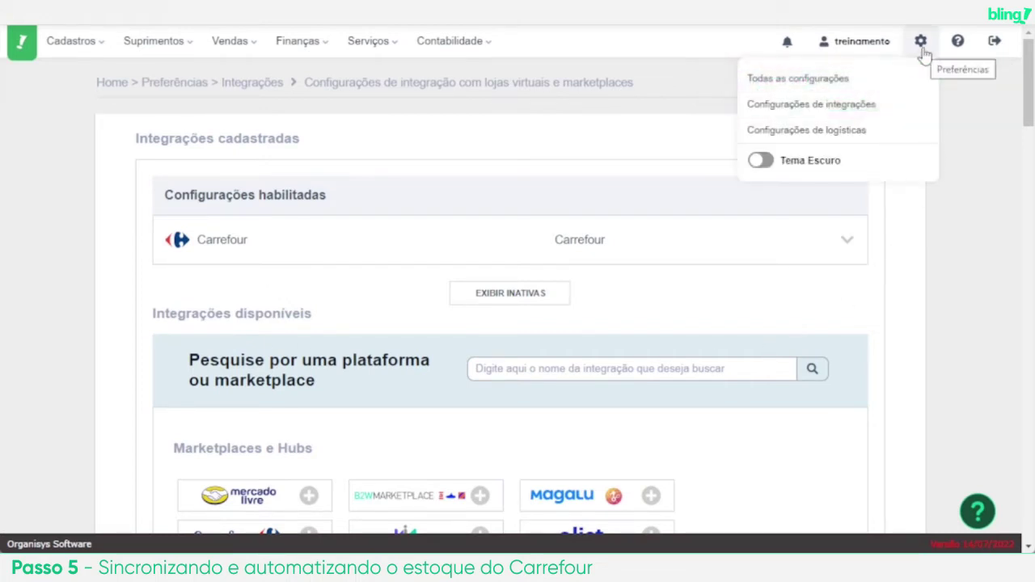
click(870, 81)
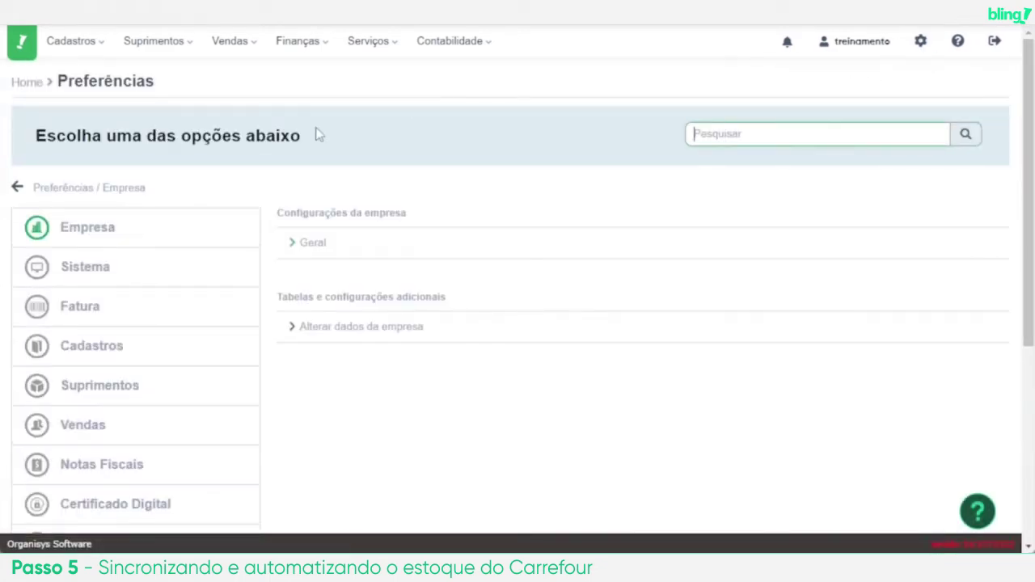
click(120, 388)
click(481, 241)
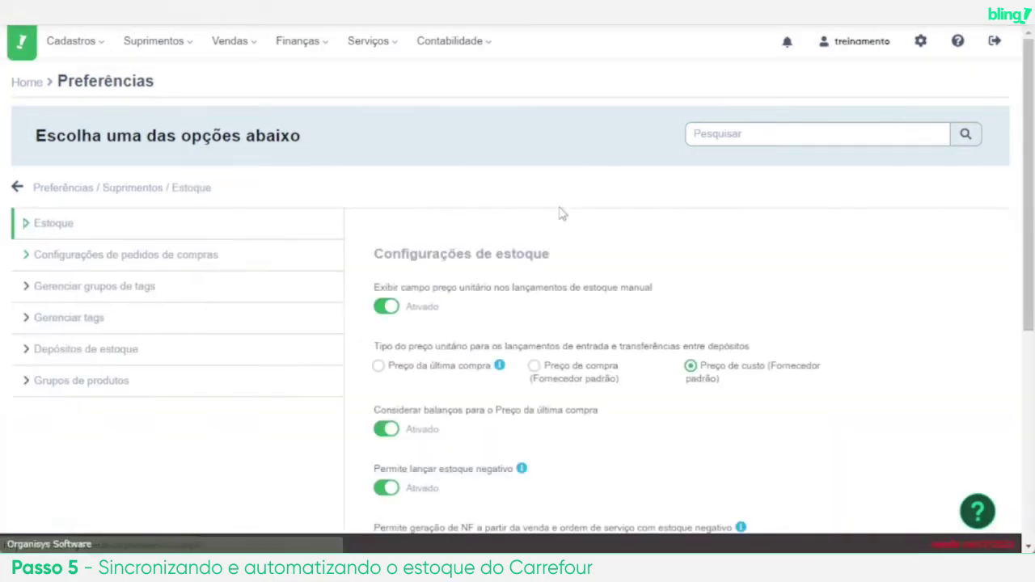
scroll(849, 286, down, 3)
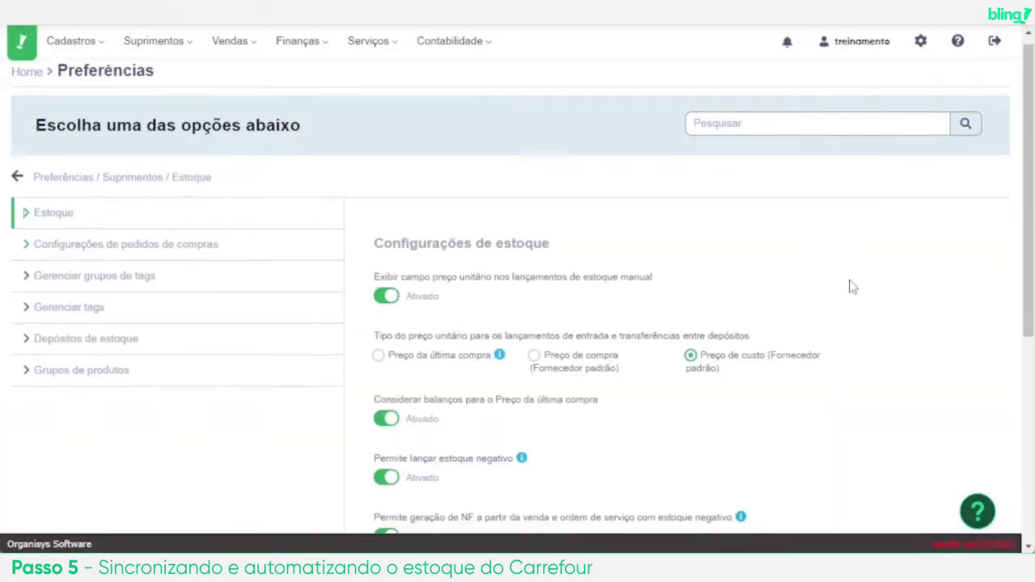
scroll(849, 287, down, 1)
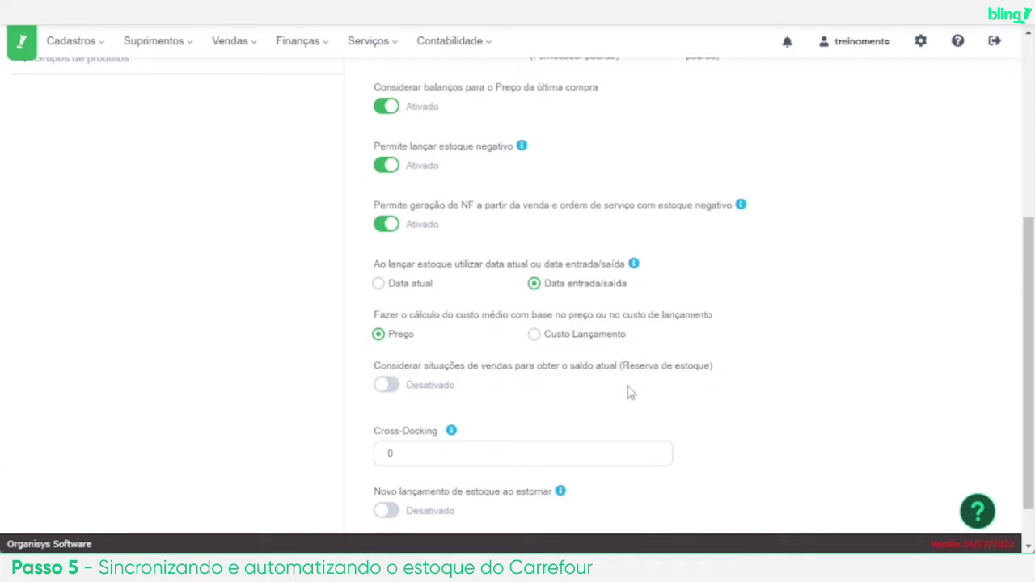
click(386, 391)
scroll(364, 411, down, 2)
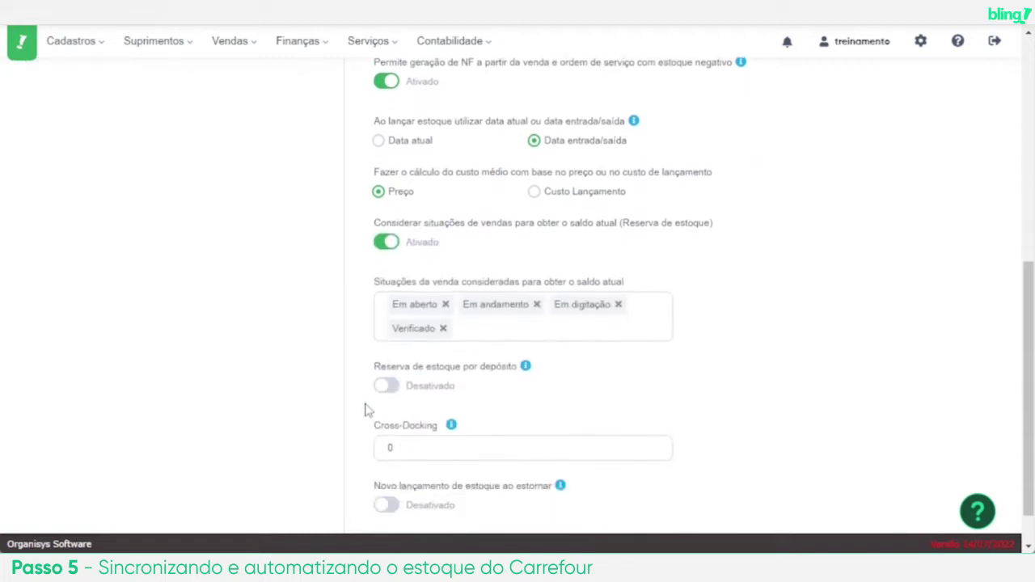
scroll(368, 411, down, 1)
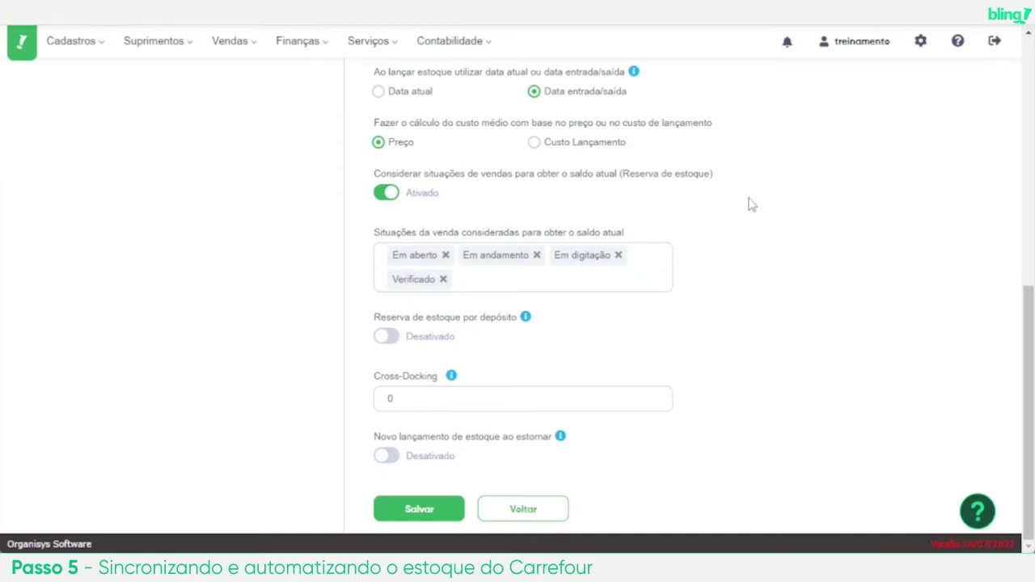
click(385, 196)
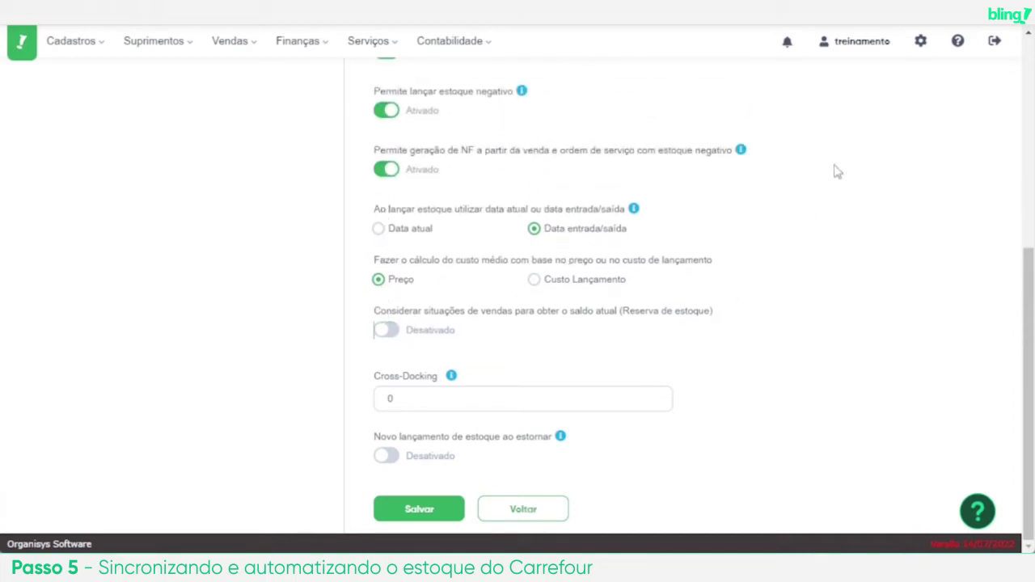
click(385, 334)
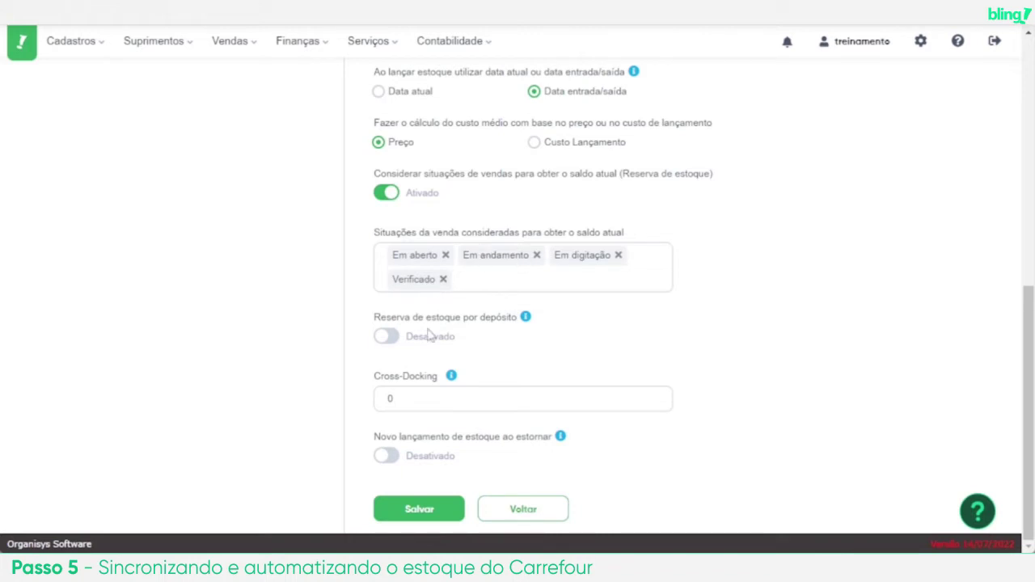
click(427, 511)
Open the Pedidos de Venda list and look at the Lançar estoque option among the Carrefour order's actions
click(233, 44)
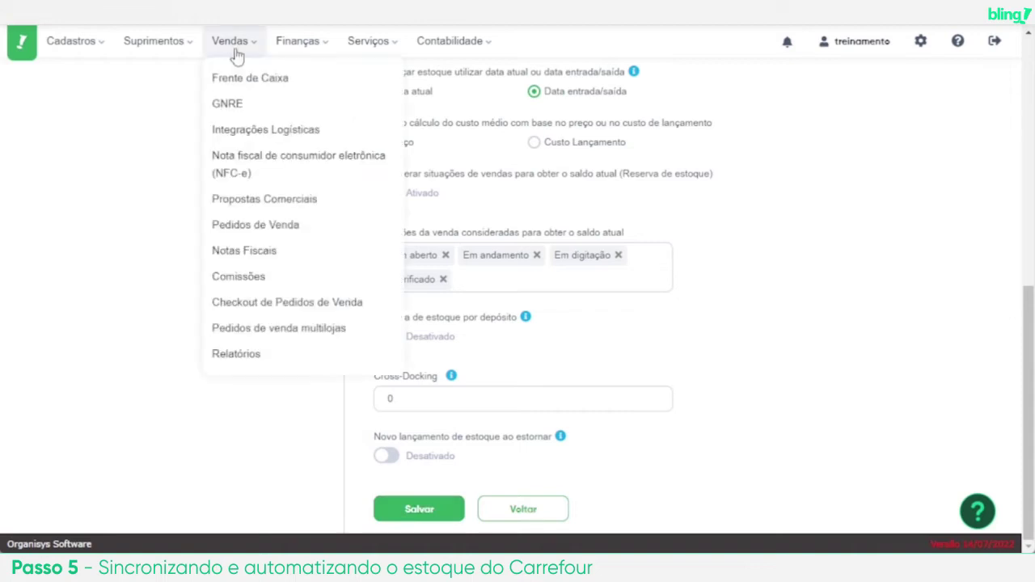
click(324, 229)
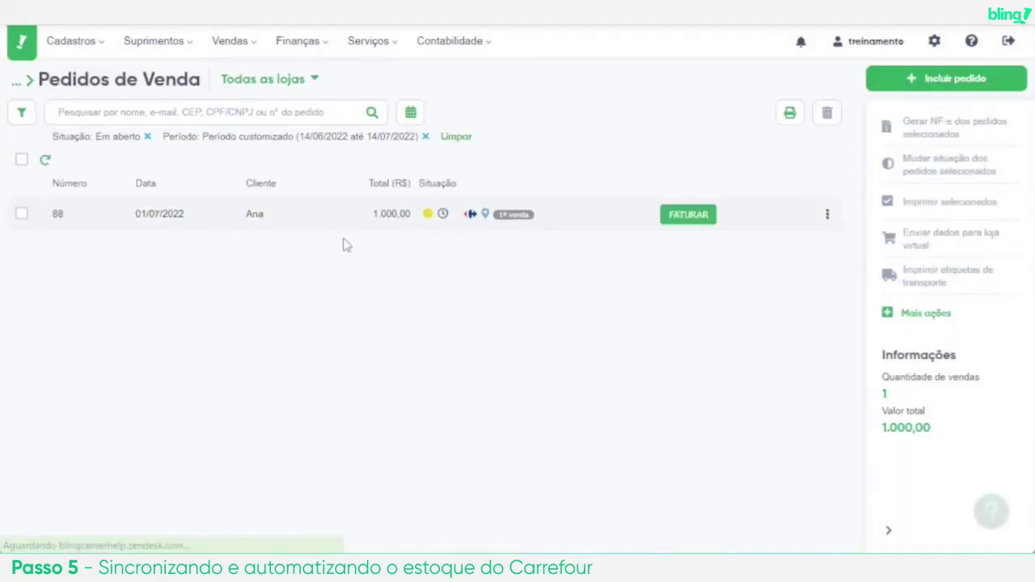
click(828, 217)
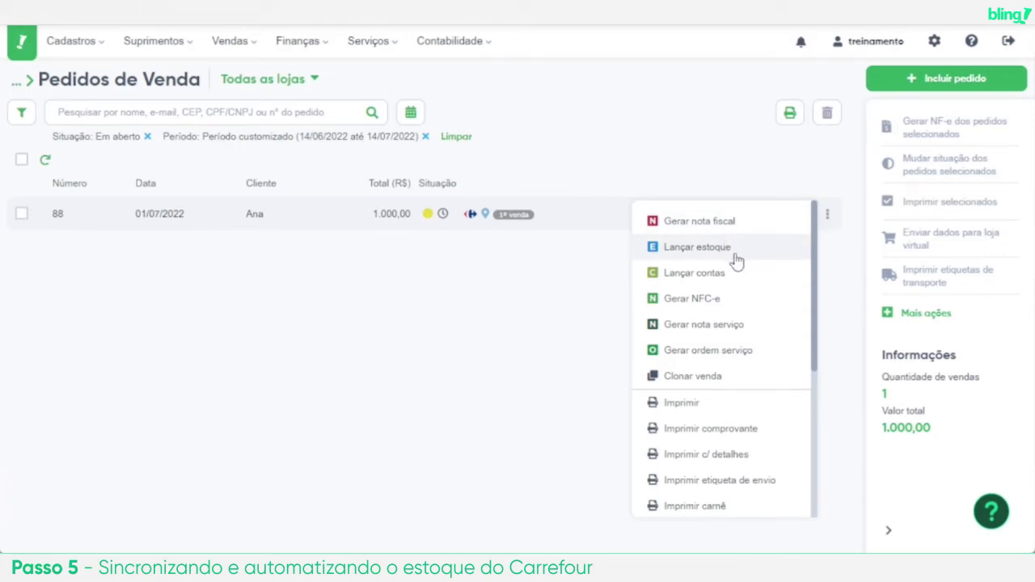
click(572, 288)
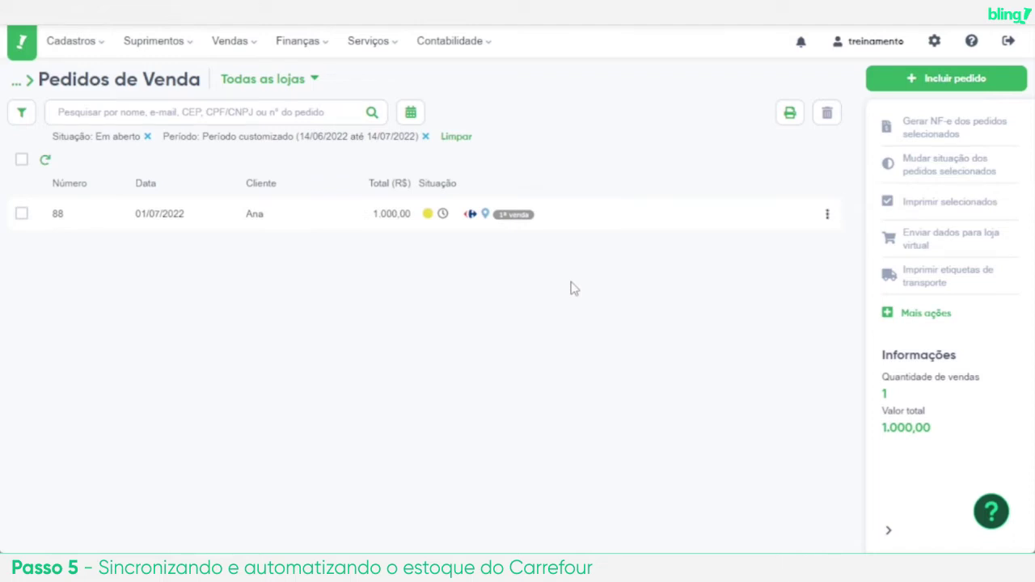
In the Gerenciador de transições for Pedidos de Venda, enable Lançar estoque for the Em aberto to Atendido transition and save
click(934, 45)
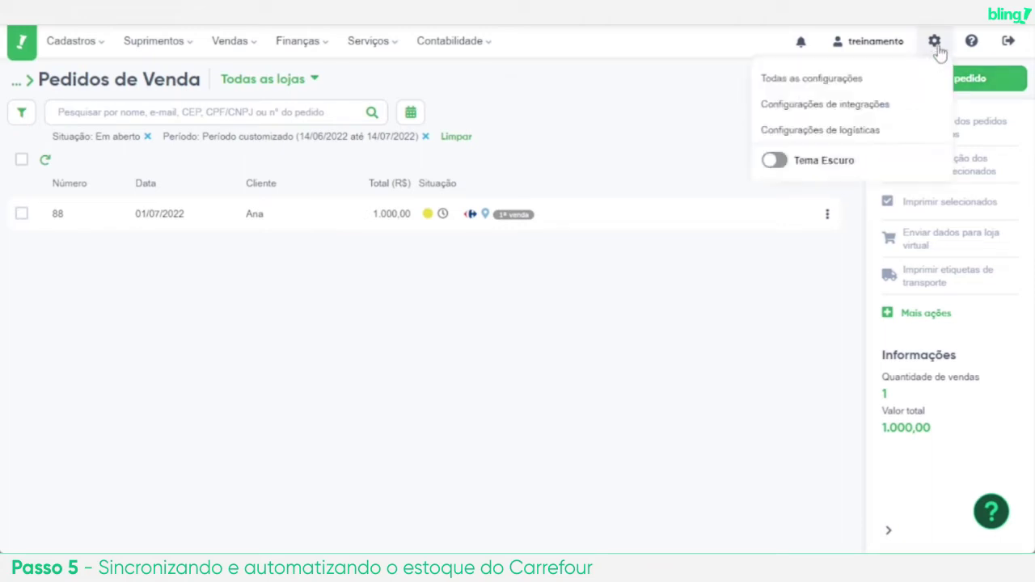
click(879, 89)
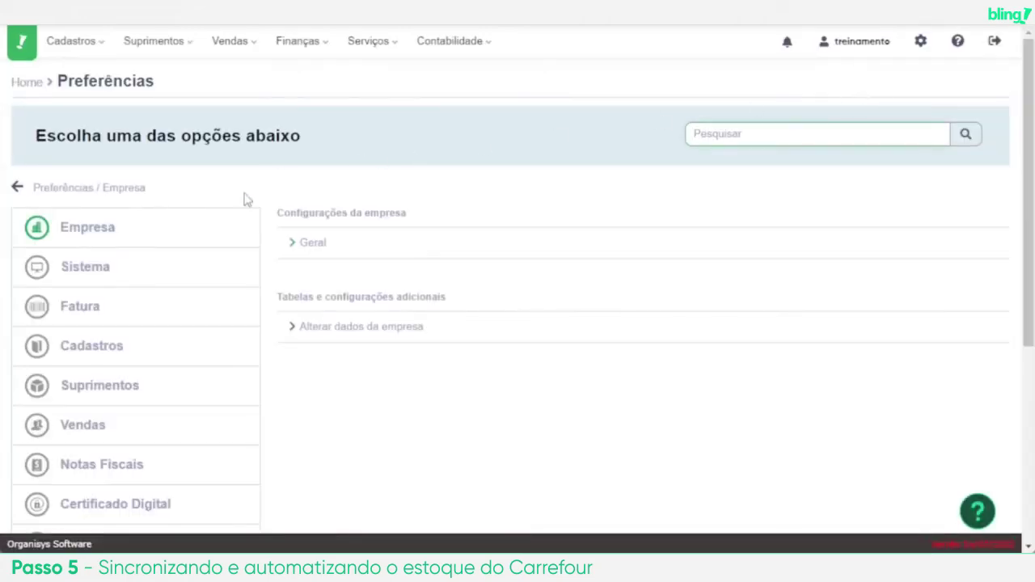
click(211, 276)
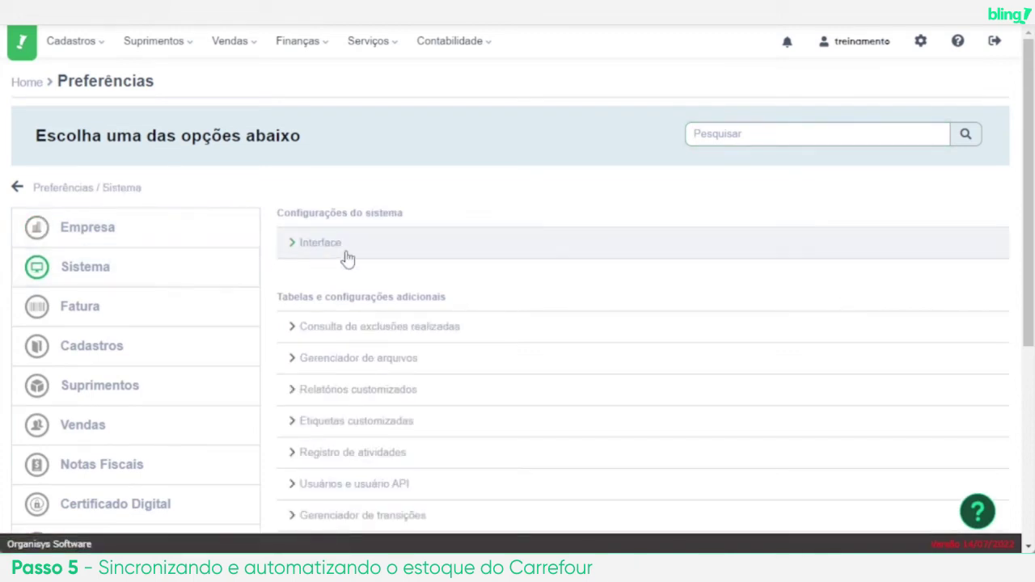
click(485, 517)
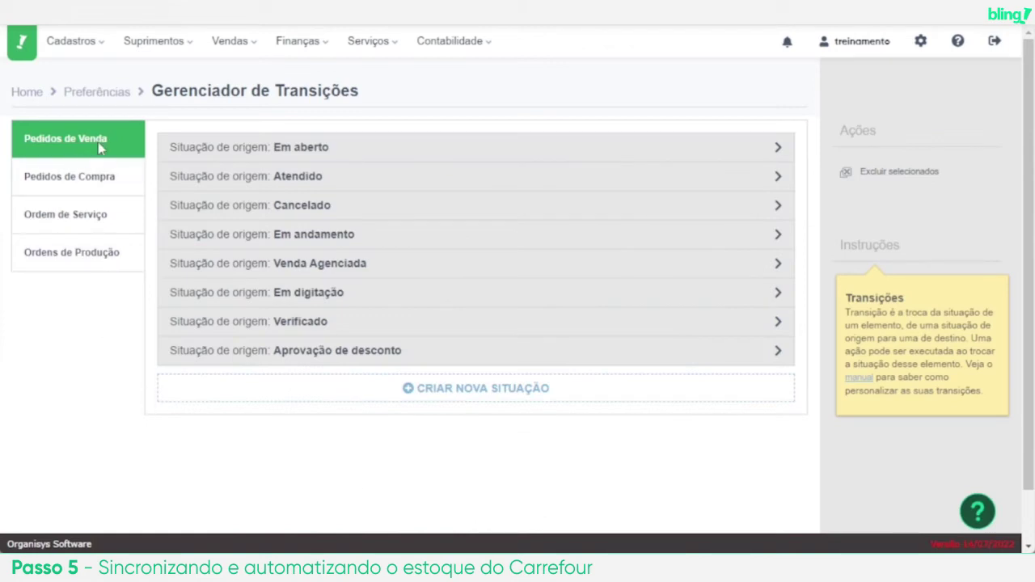
click(353, 146)
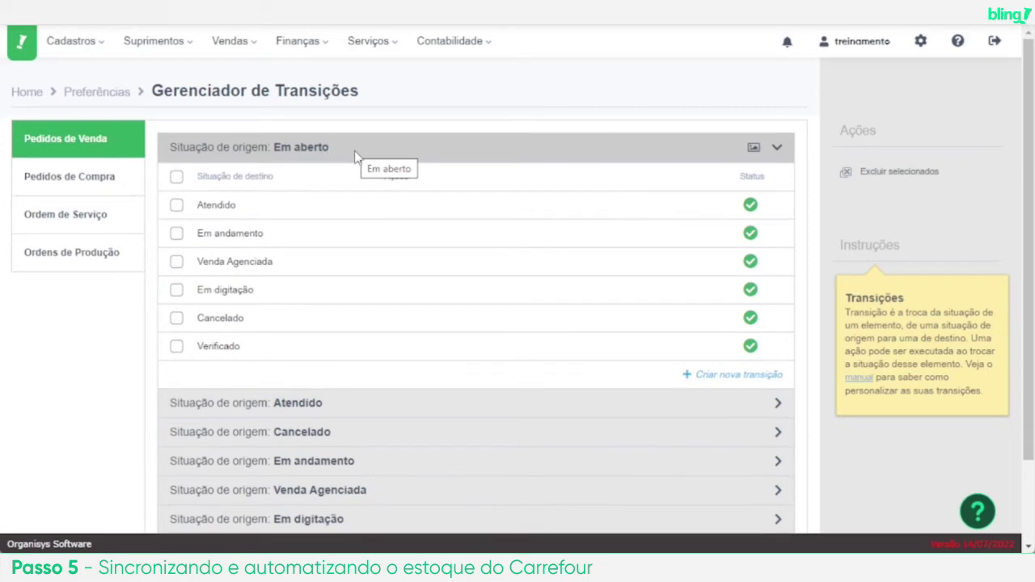
click(237, 207)
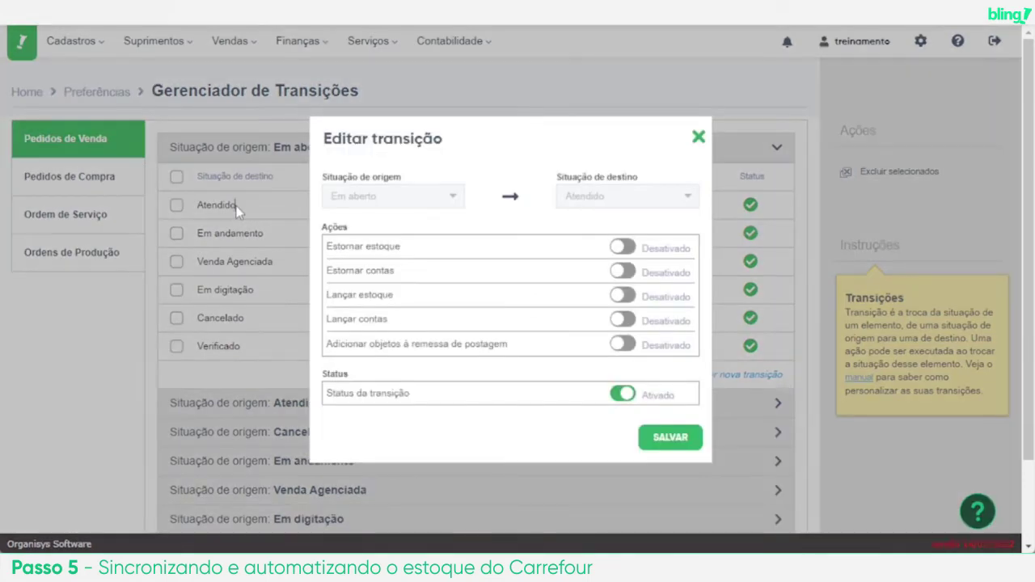
click(618, 301)
click(683, 443)
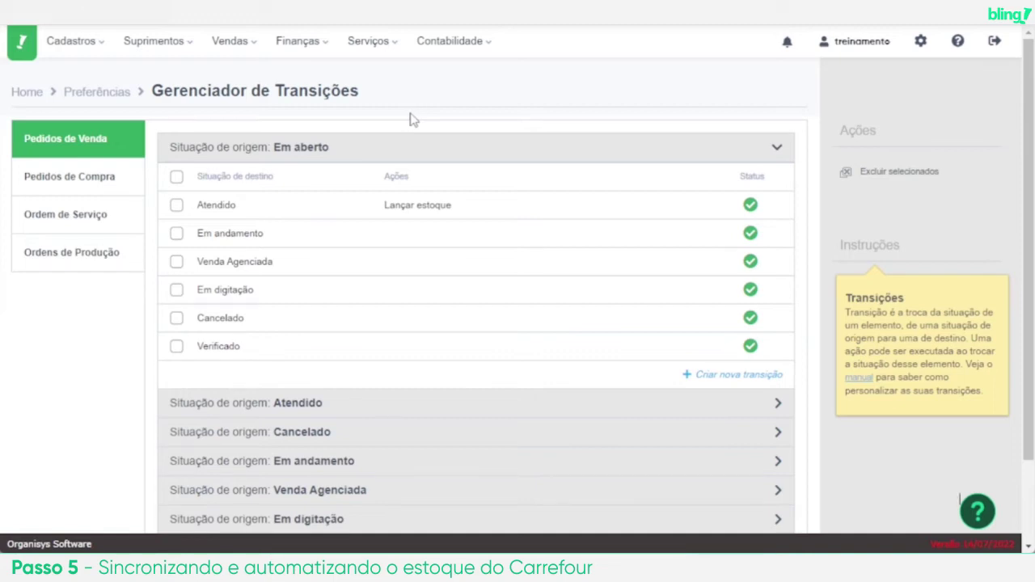
Open the Carrefour order in the Pedidos de Venda list and copy its Celular item's code, CELU01
mouse_move(231, 50)
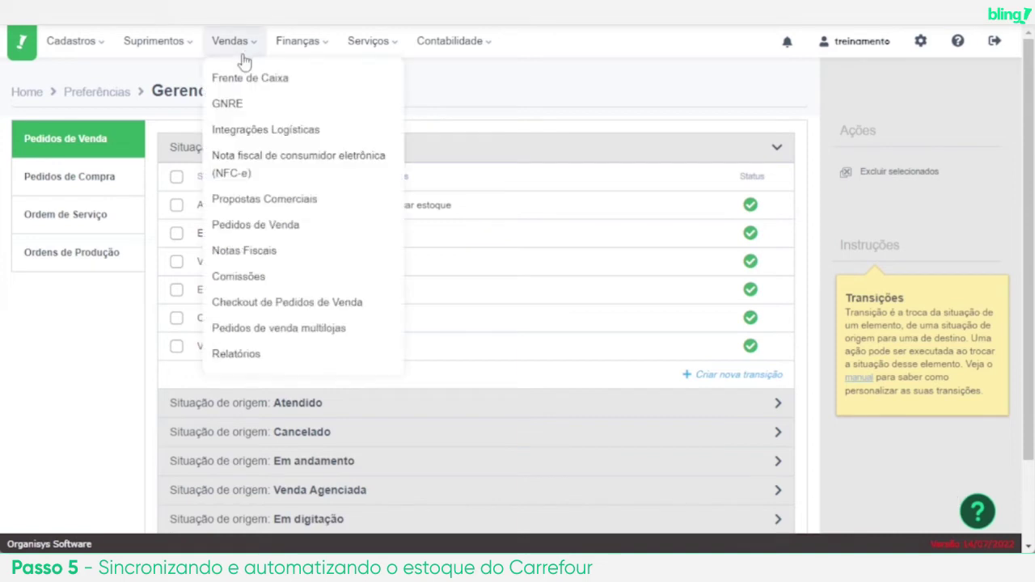
click(327, 228)
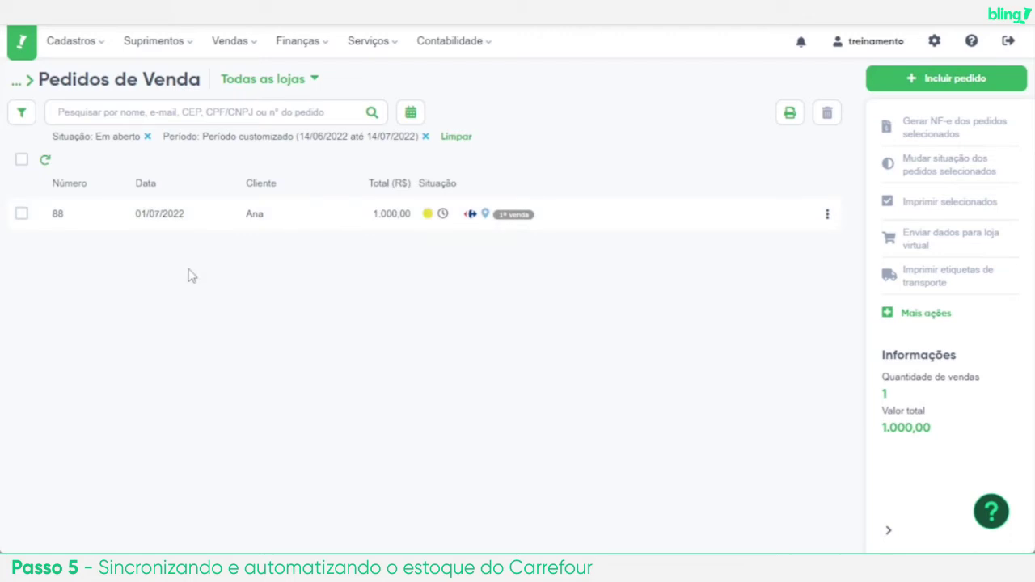
click(296, 222)
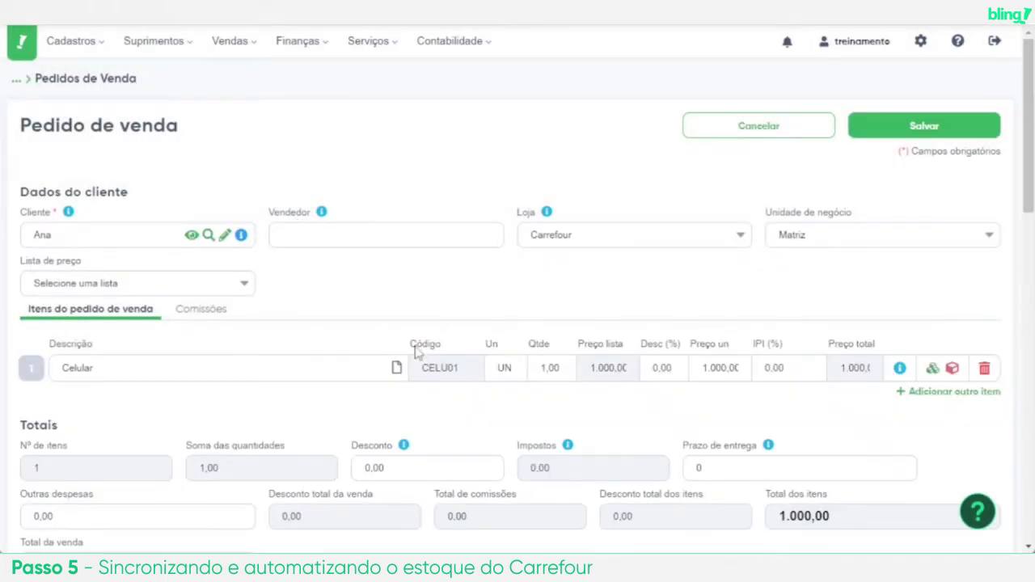
drag(474, 371, 424, 370)
right_click(425, 377)
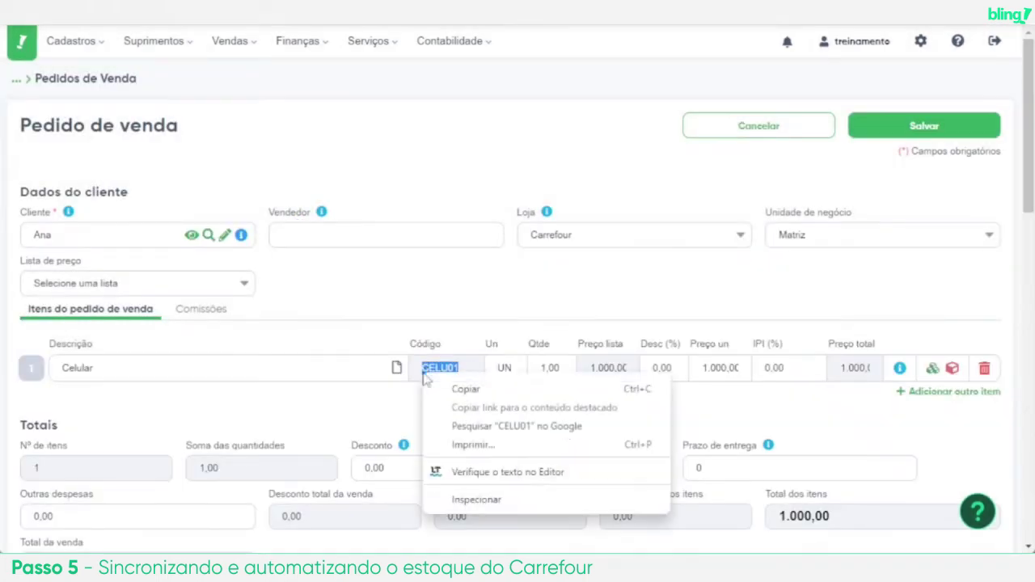
click(461, 393)
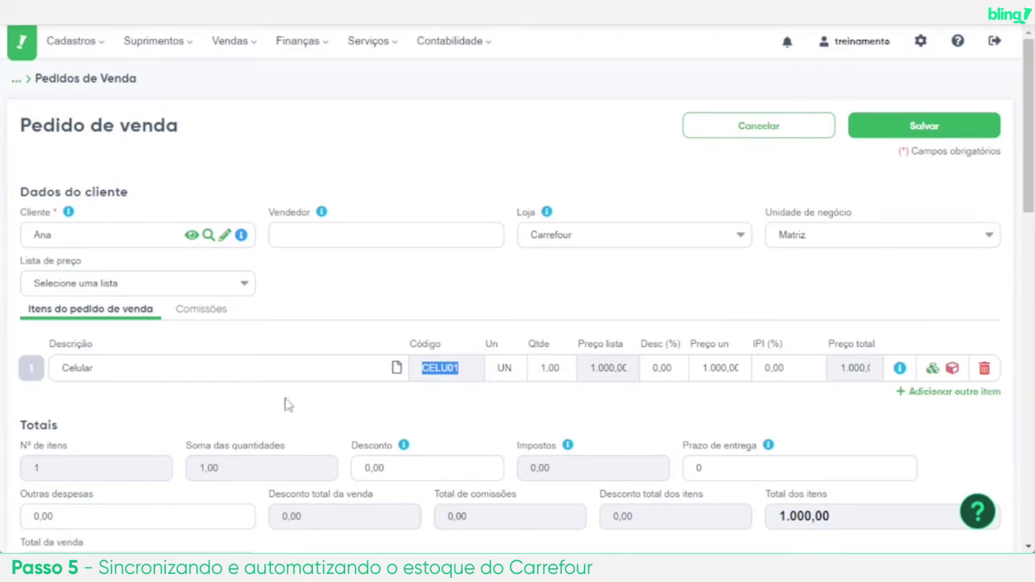
Look up the product with code CELU01 in Controle de Estoque and check the details of its reserved quantity
click(150, 44)
click(195, 84)
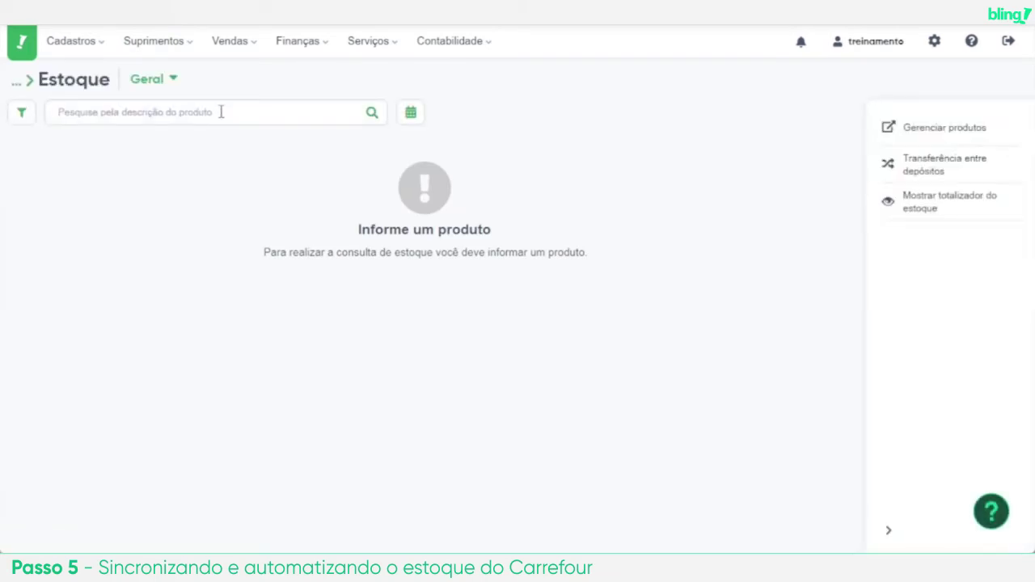
click(220, 112)
right_click(220, 113)
click(270, 240)
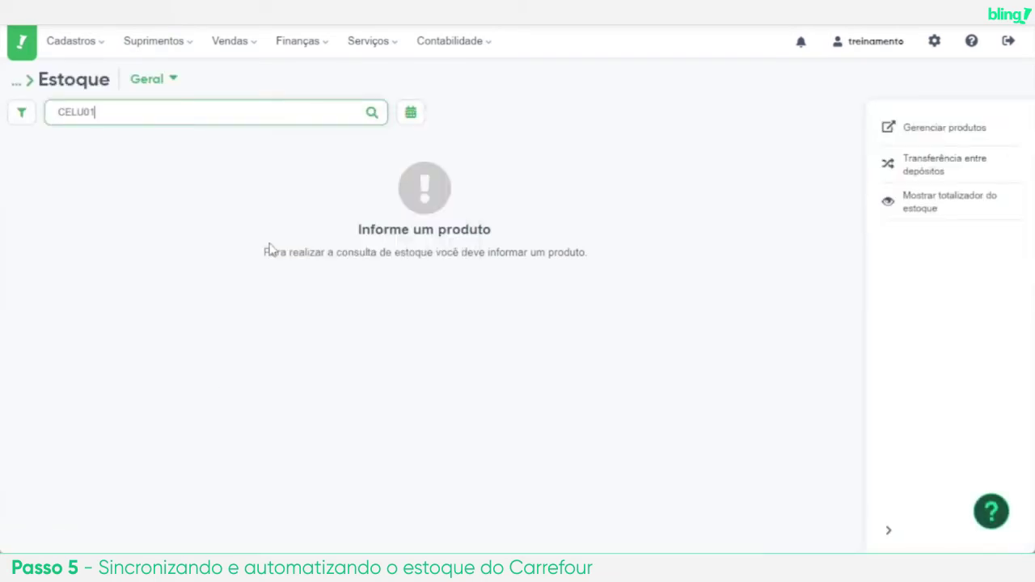
click(205, 140)
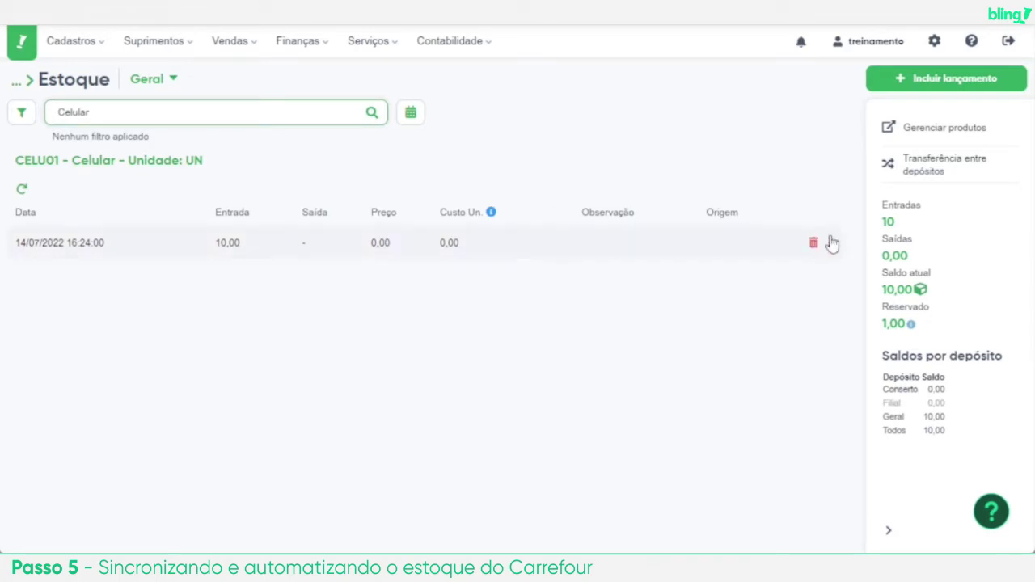
click(912, 324)
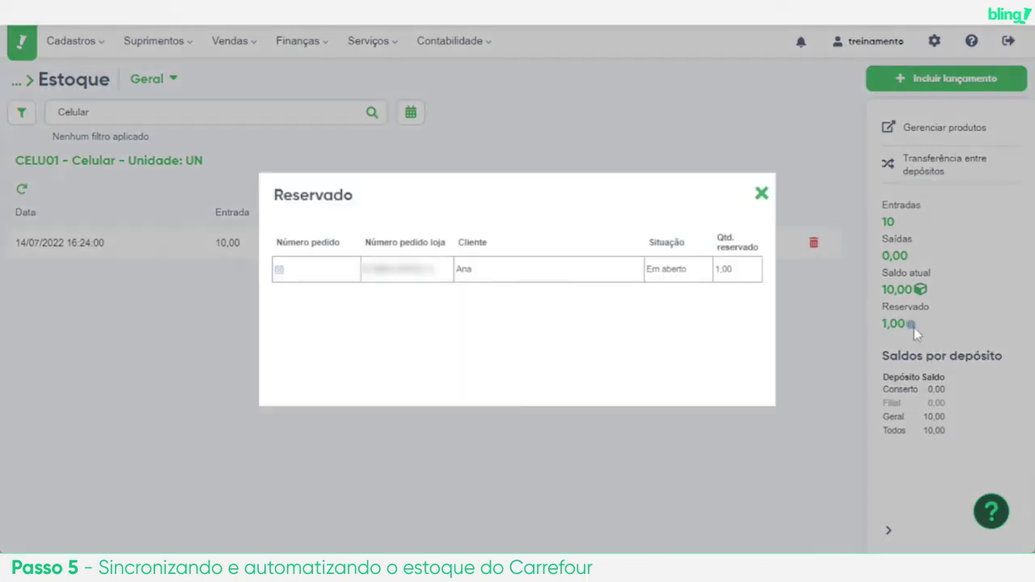
click(762, 195)
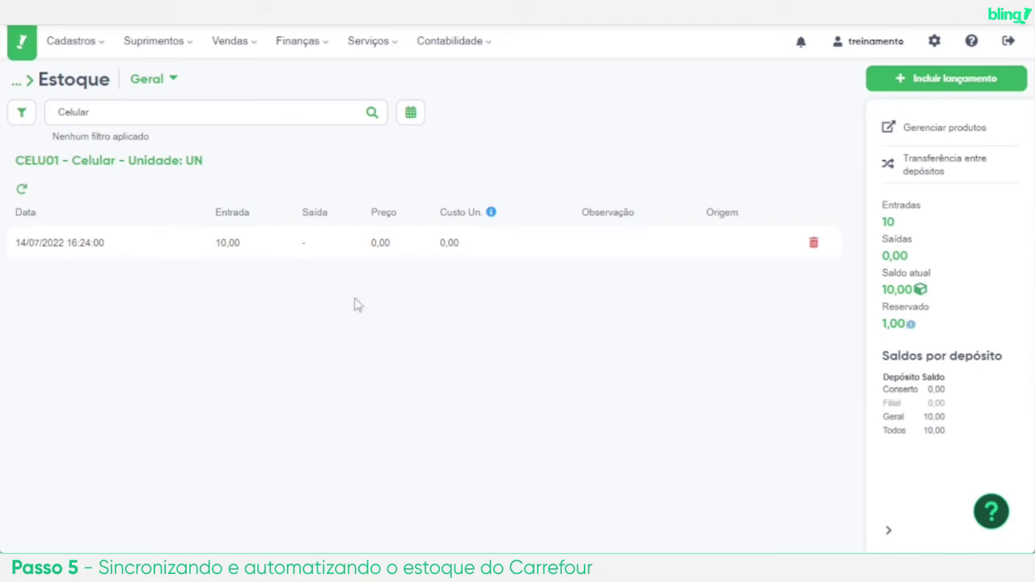
Generate the nota fiscal from the open Carrefour sales order and save it
click(243, 44)
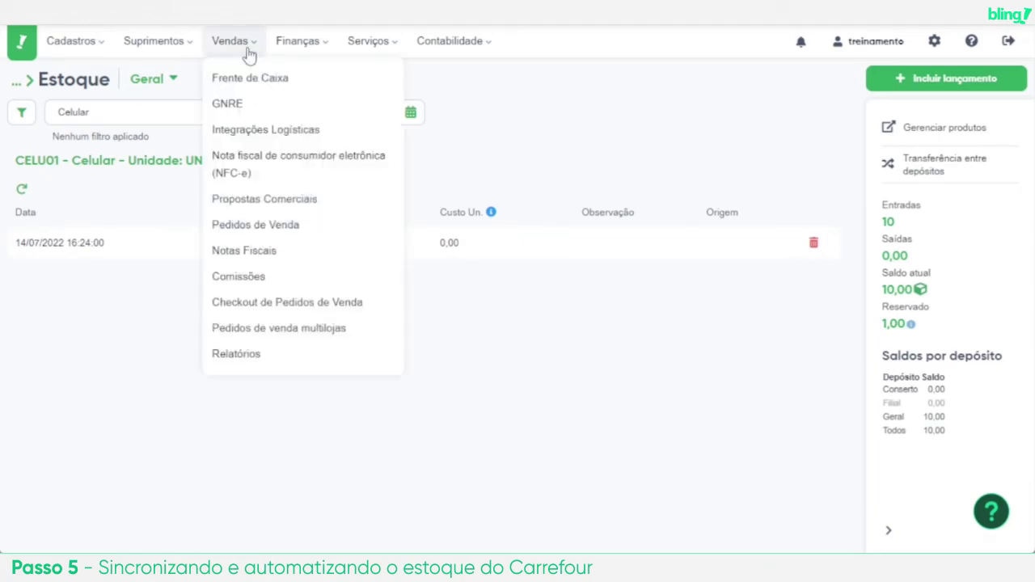
click(320, 233)
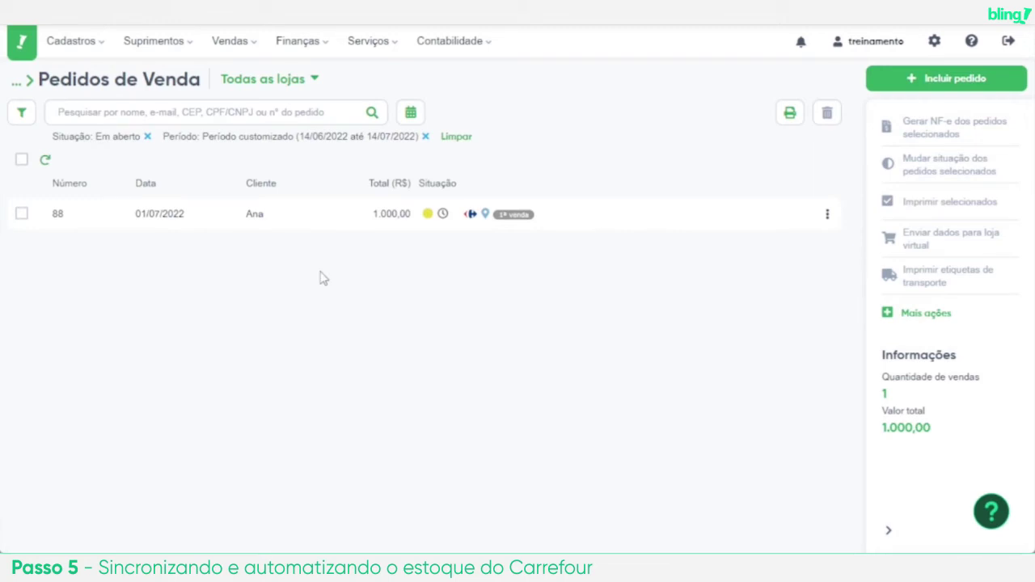
mouse_move(642, 226)
click(826, 215)
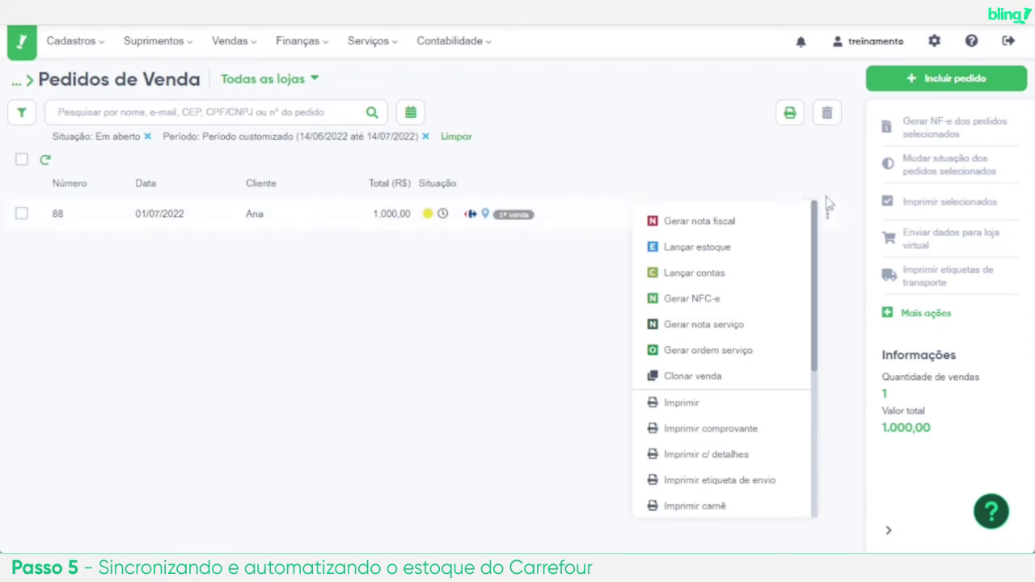
click(761, 228)
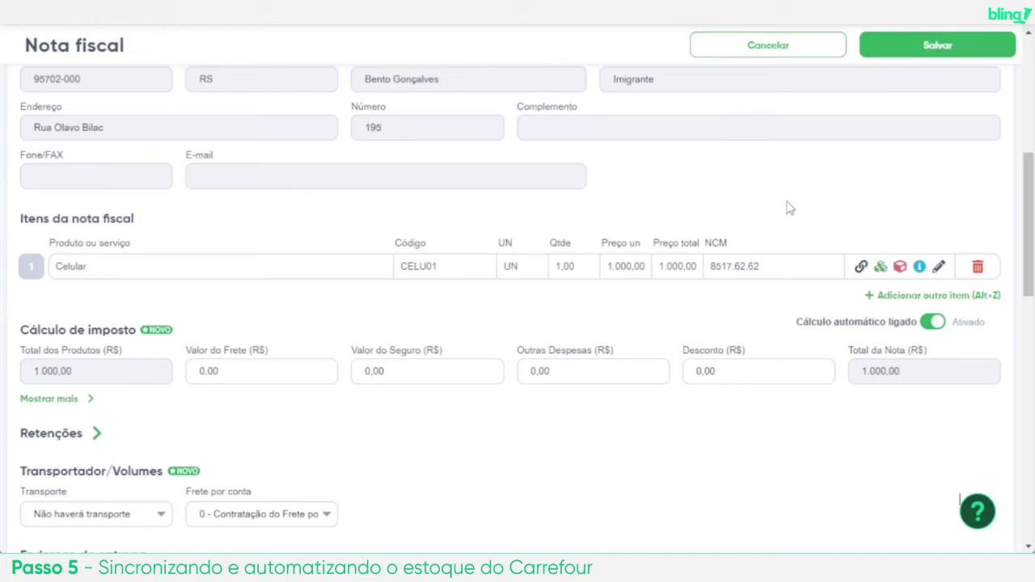
click(946, 50)
mouse_move(948, 57)
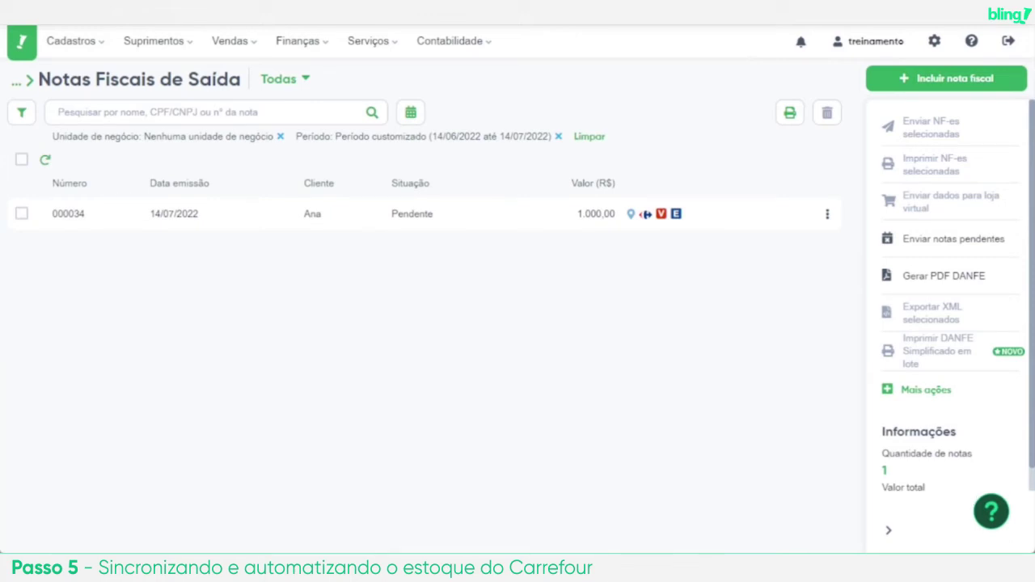
Return to Pedidos de Venda and clear all filters to check the Carrefour order's situation and stock posting
mouse_move(228, 45)
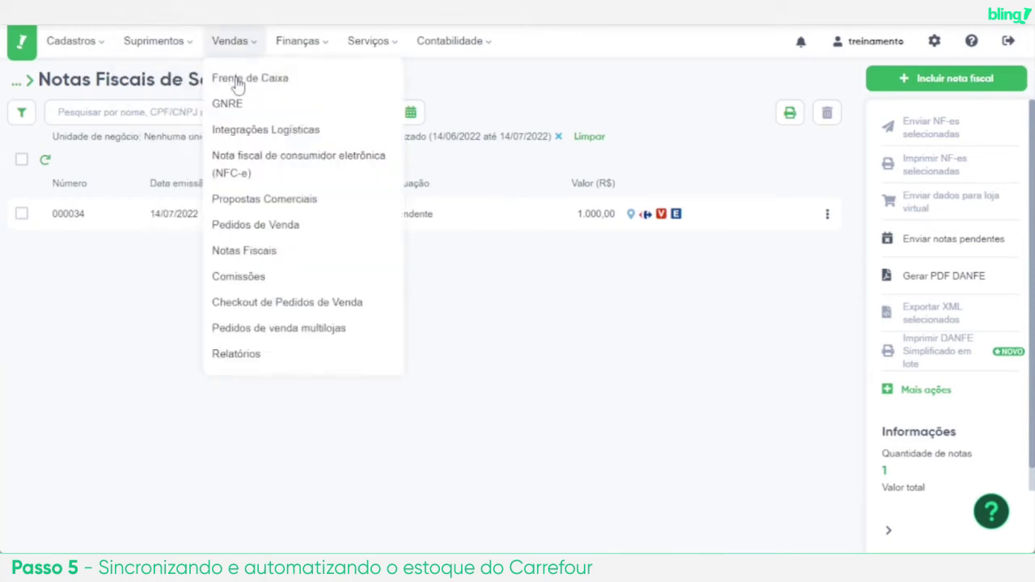
click(278, 236)
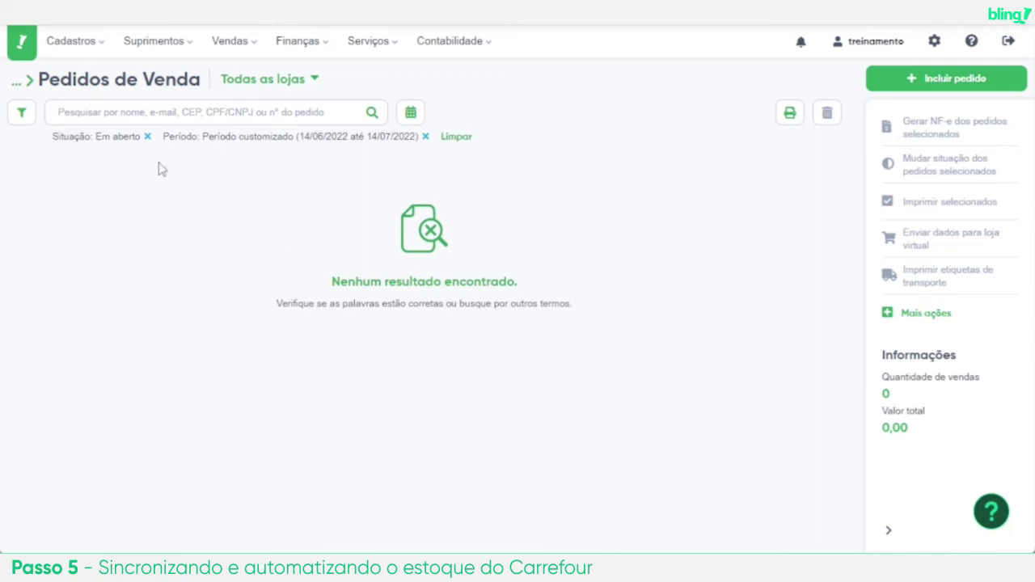
click(456, 139)
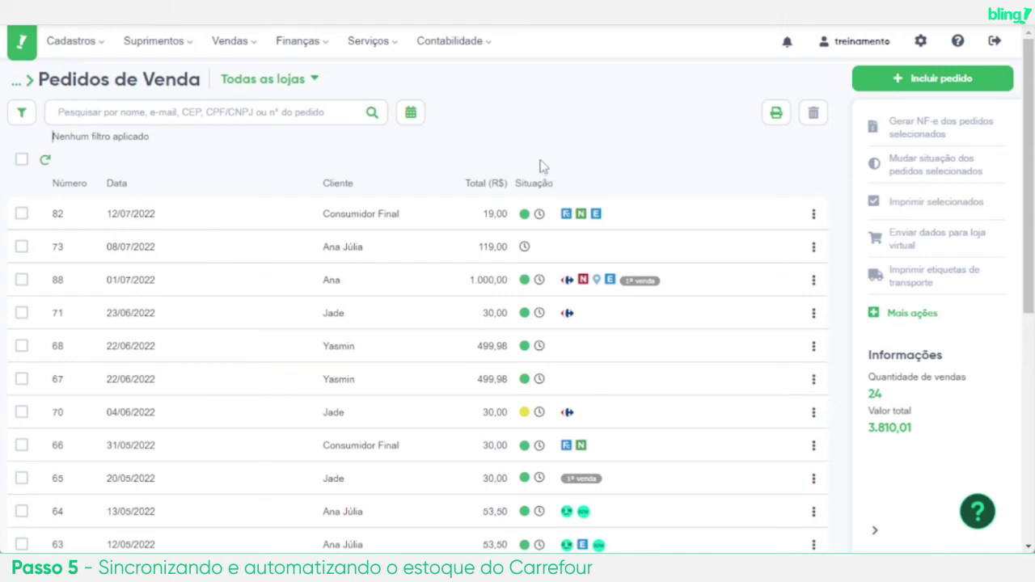
Look up the Celular product in Controle de Estoque to review its stock movements and balance
mouse_move(155, 57)
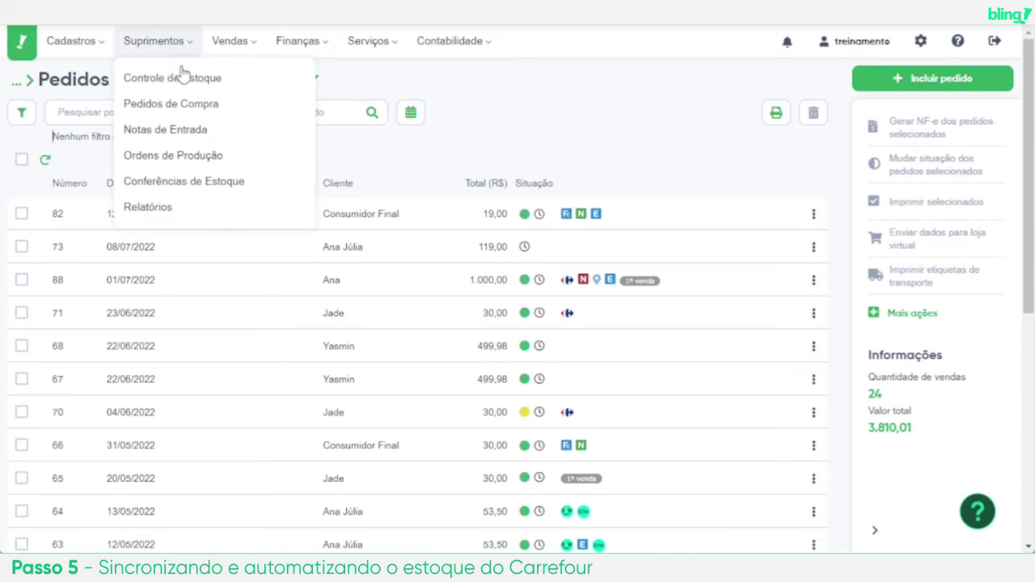
click(239, 88)
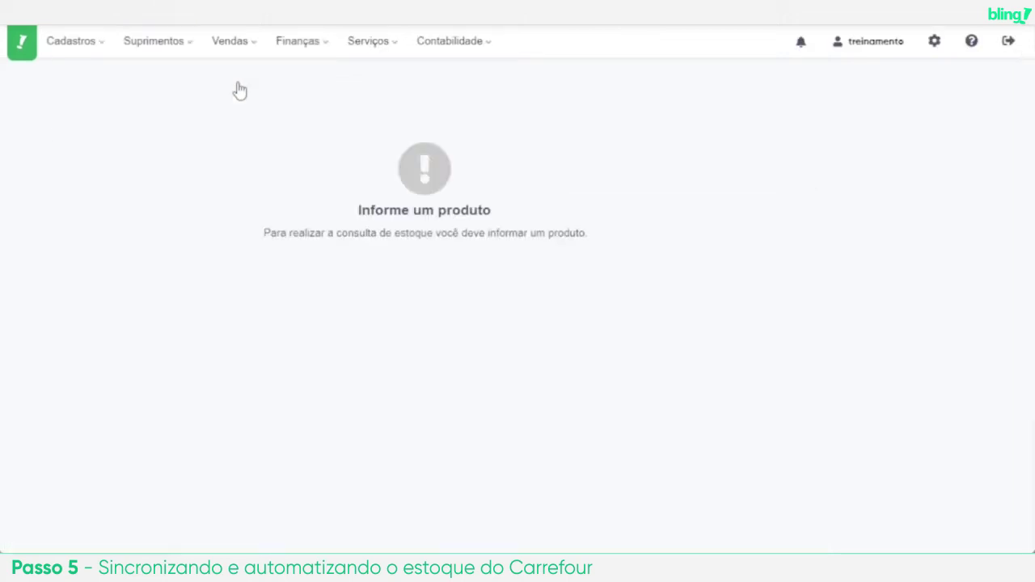
text(Celular)
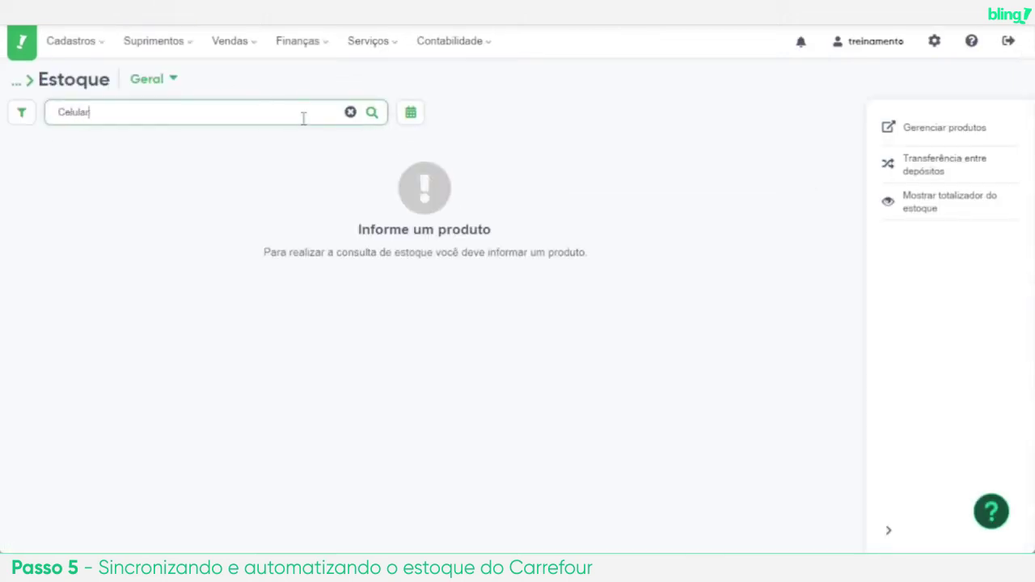
click(267, 144)
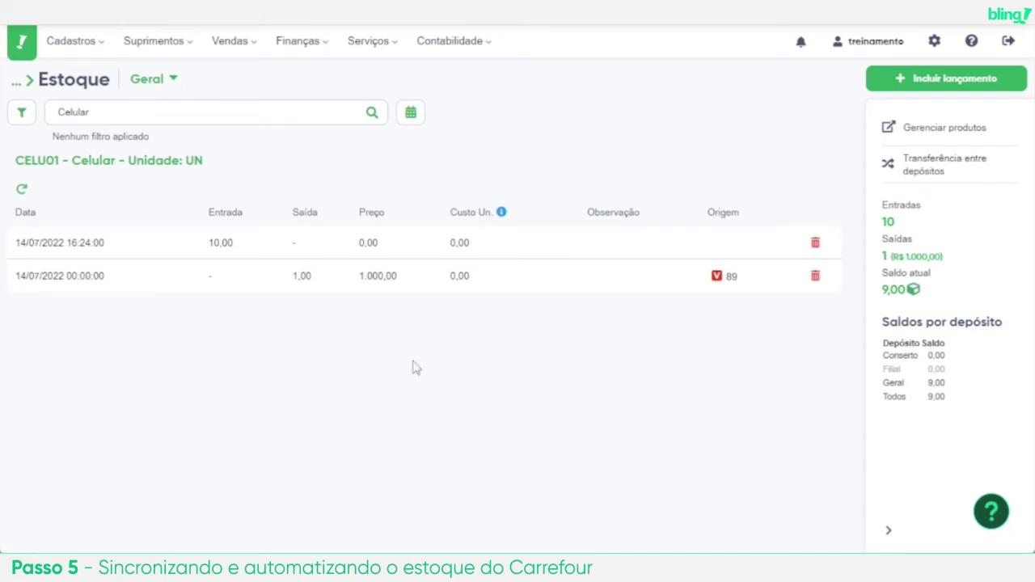
In the Celular product's Carrefour store link, set the listing price (Preço) to 1.005,00 and save
click(22, 53)
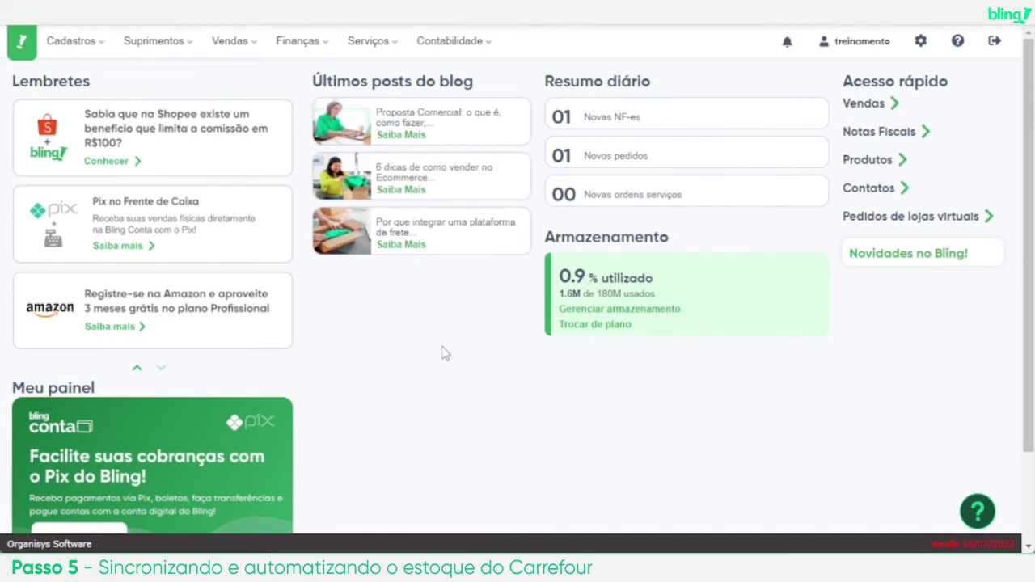
click(131, 48)
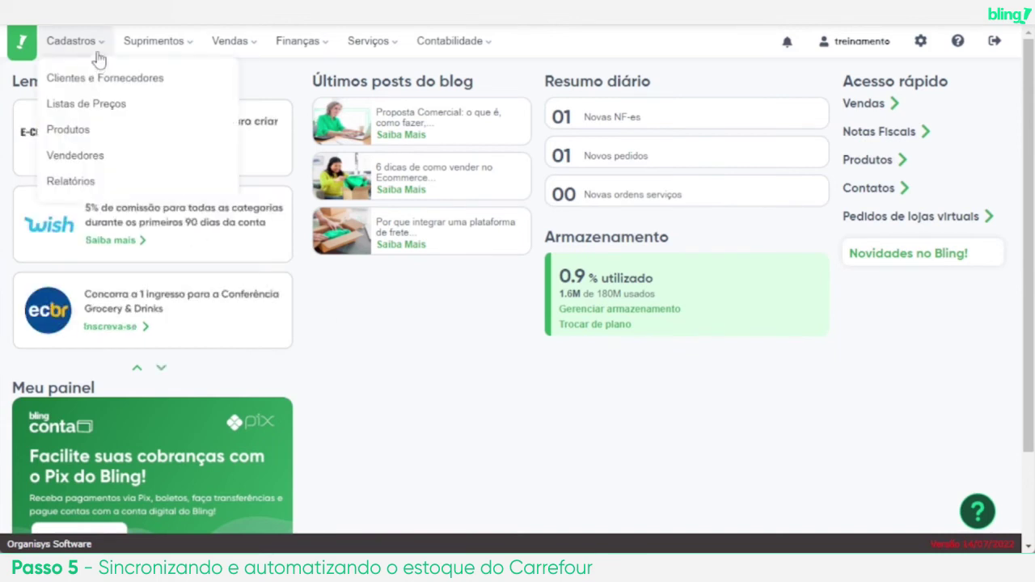
click(127, 132)
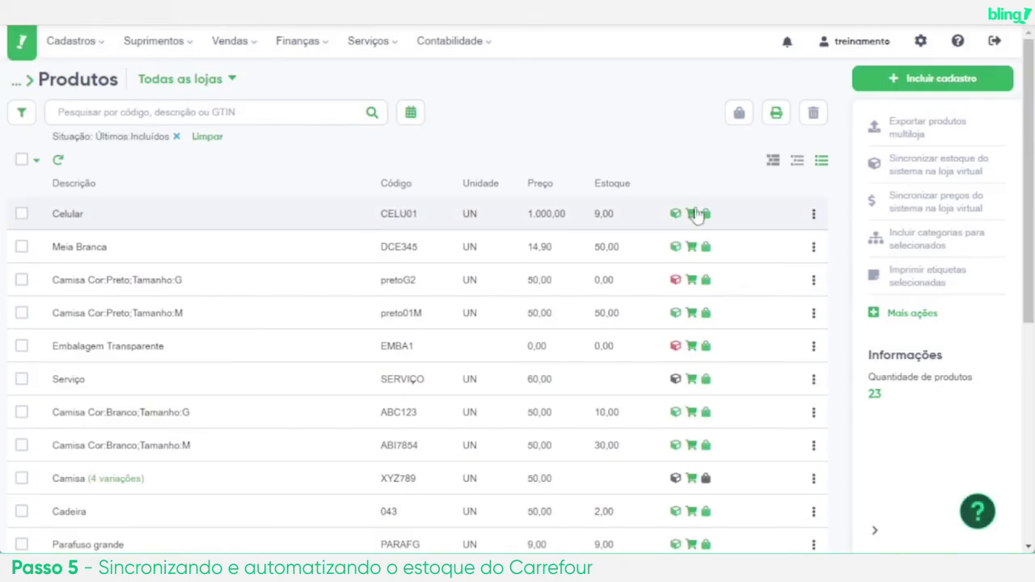
click(692, 215)
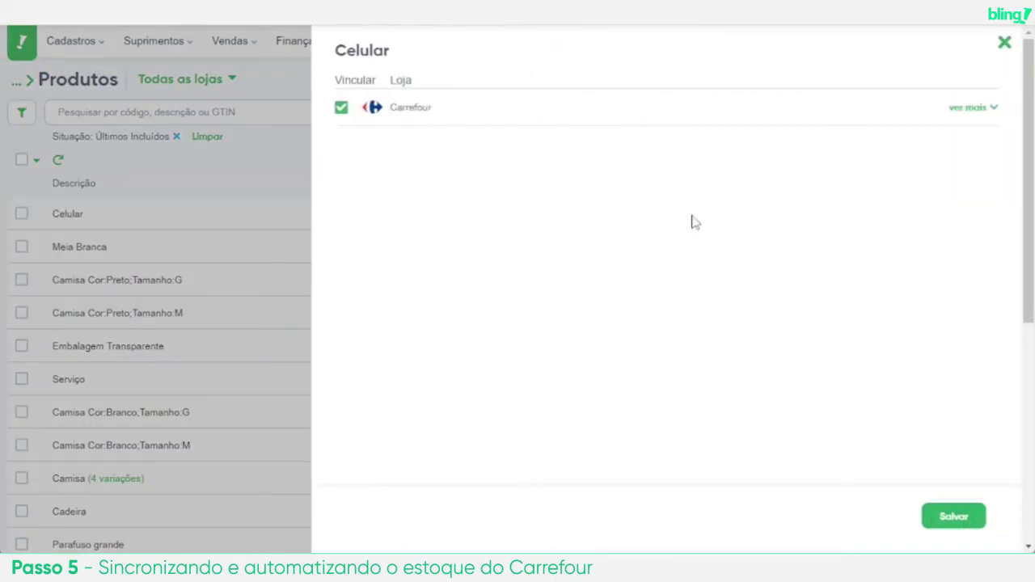
click(973, 113)
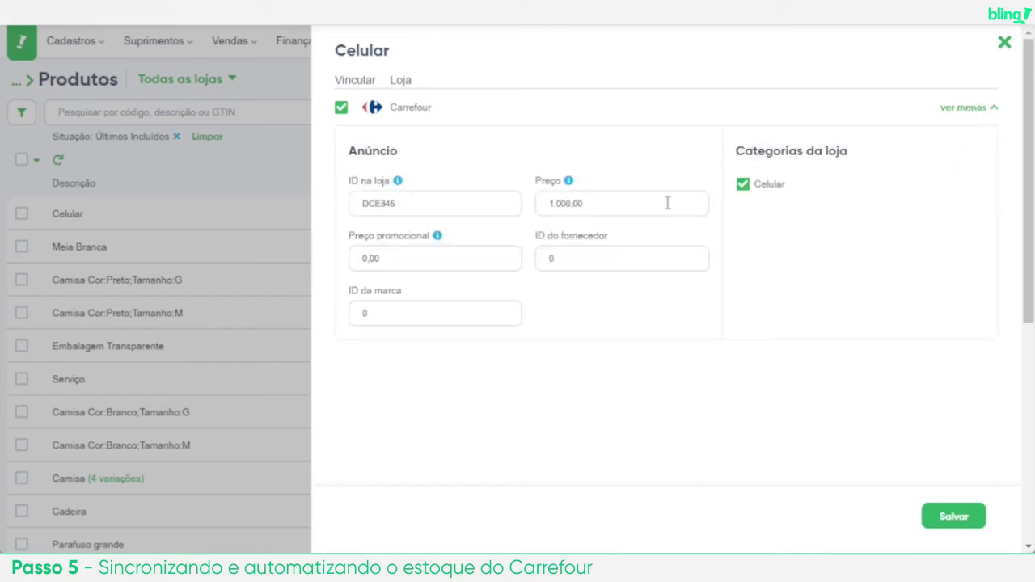
click(558, 203)
text(1.005,00)
click(621, 164)
click(951, 516)
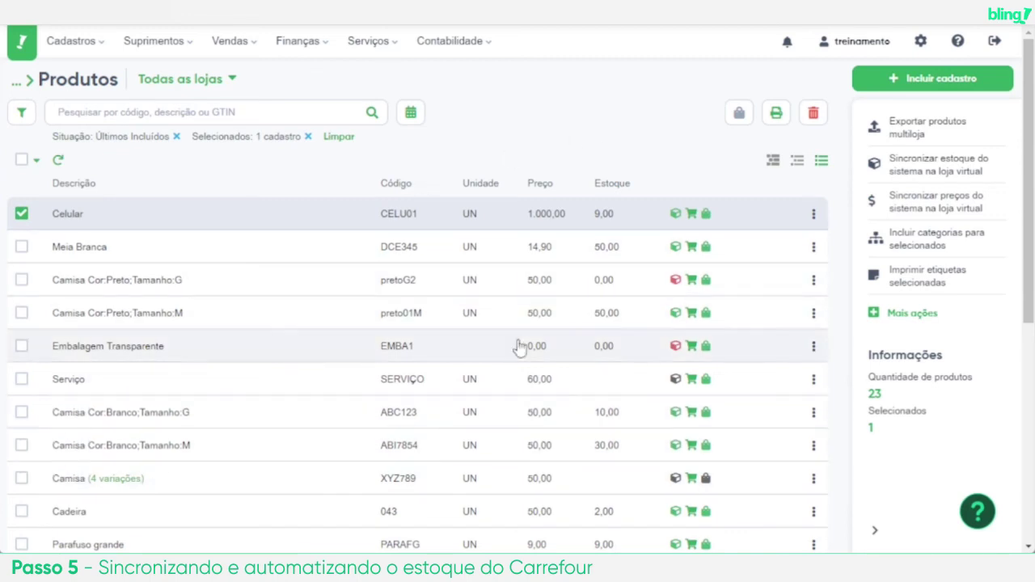
Synchronize the selected Celular product's price from the system to the Carrefour store
click(908, 207)
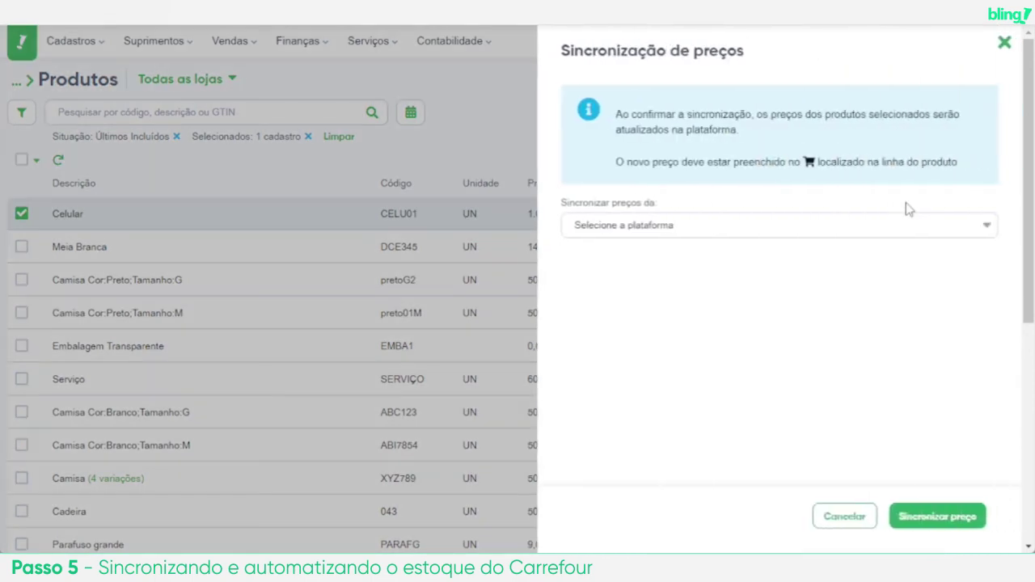
click(717, 225)
click(631, 257)
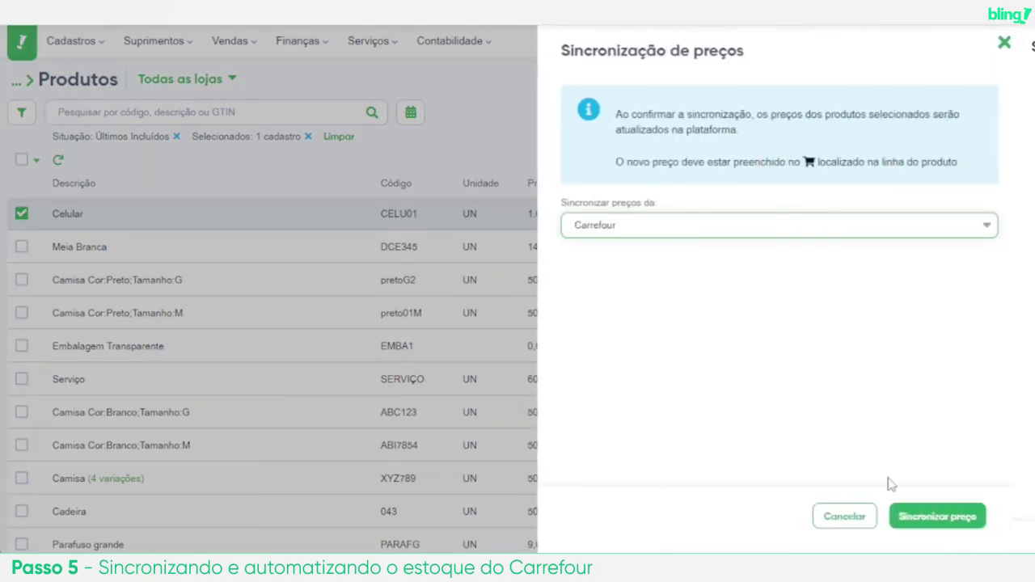
click(905, 515)
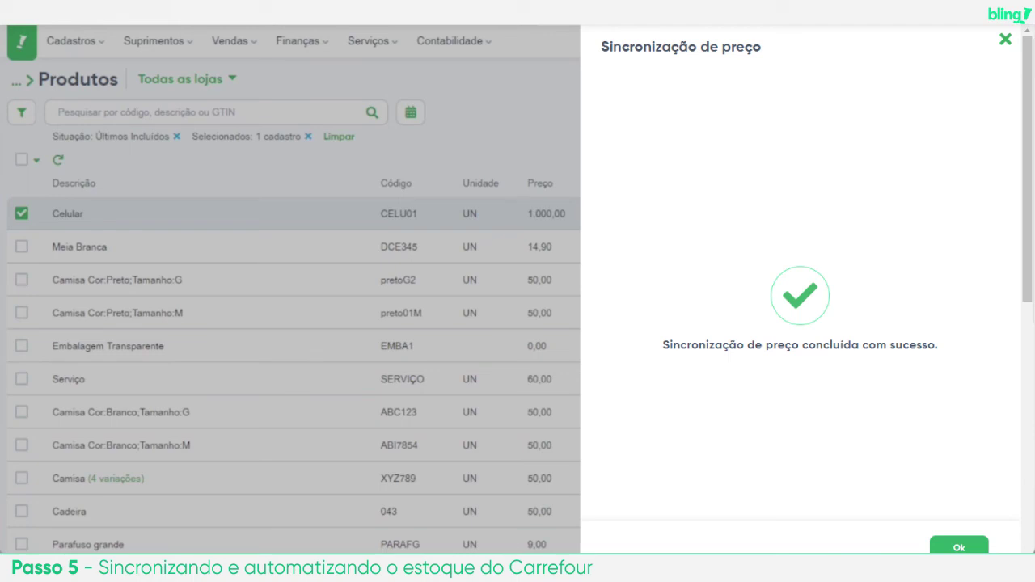
click(959, 547)
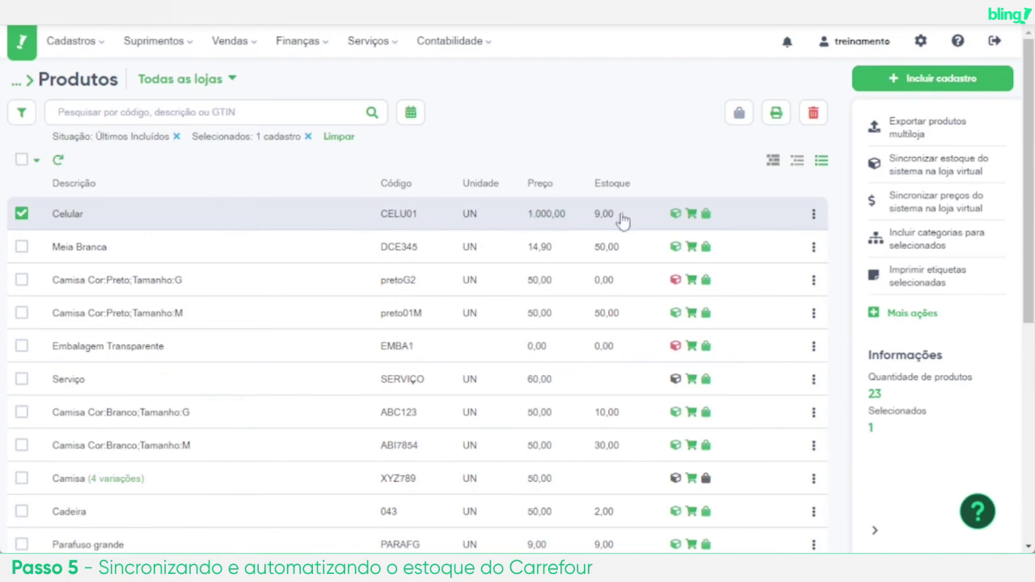
Review the Celular product's linked stores and the sale price in its product record, leaving both without changes
click(693, 213)
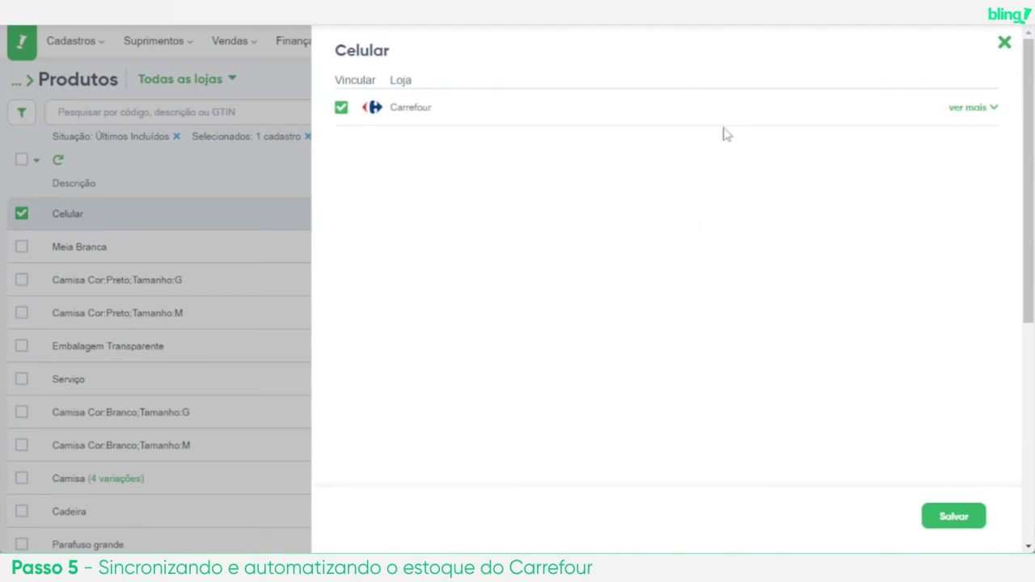
click(1004, 45)
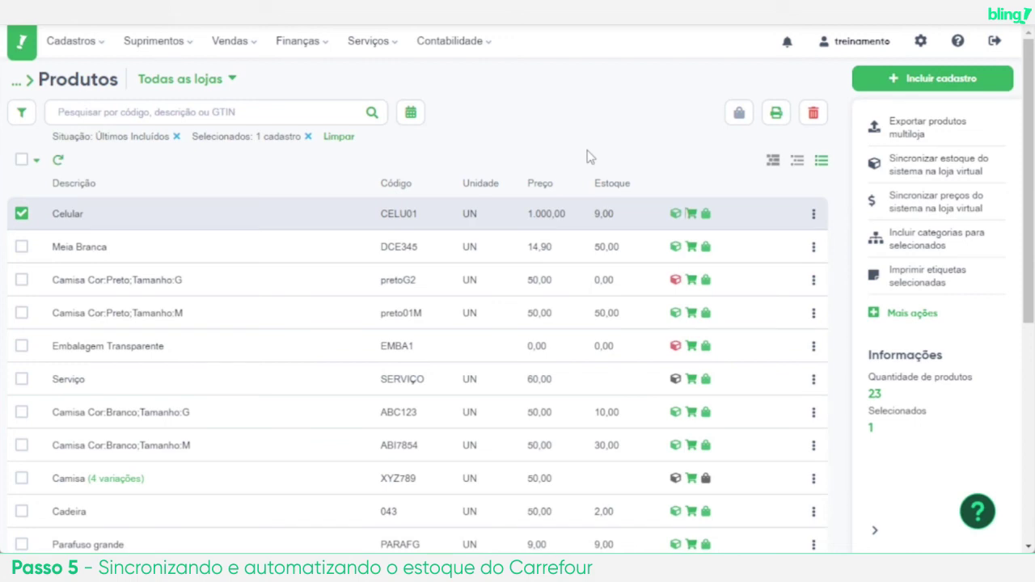
click(512, 213)
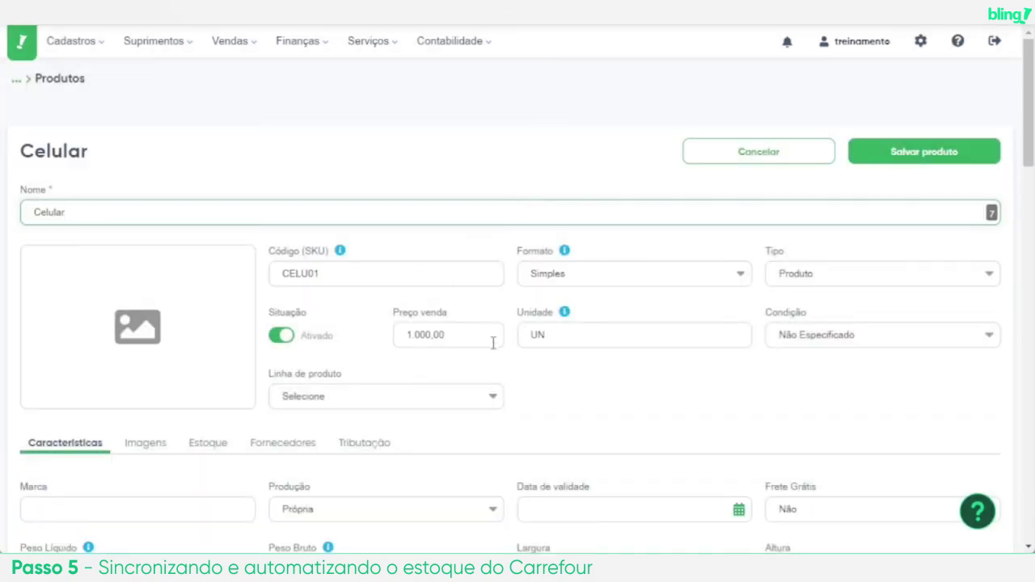
click(710, 160)
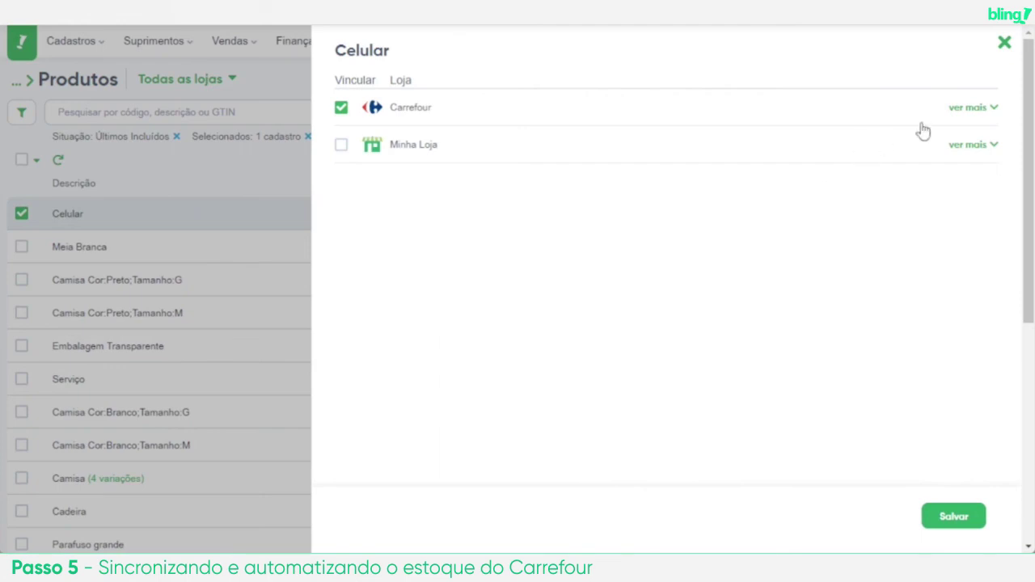
Link the Celular product to Minha Loja alongside Carrefour, save the store links, and return to the home page
click(974, 114)
click(975, 113)
click(979, 144)
click(979, 144)
click(341, 150)
click(935, 523)
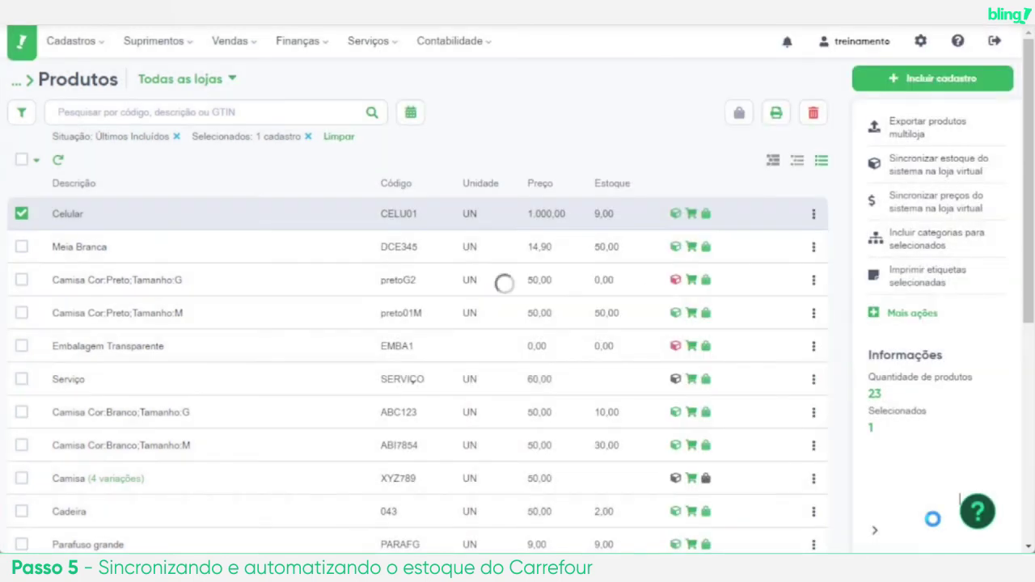
click(22, 53)
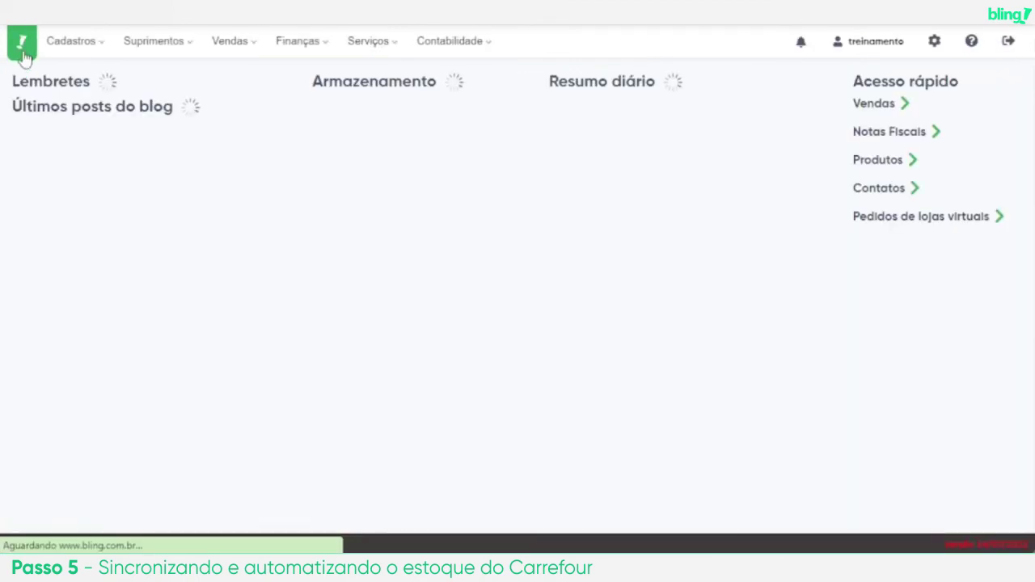